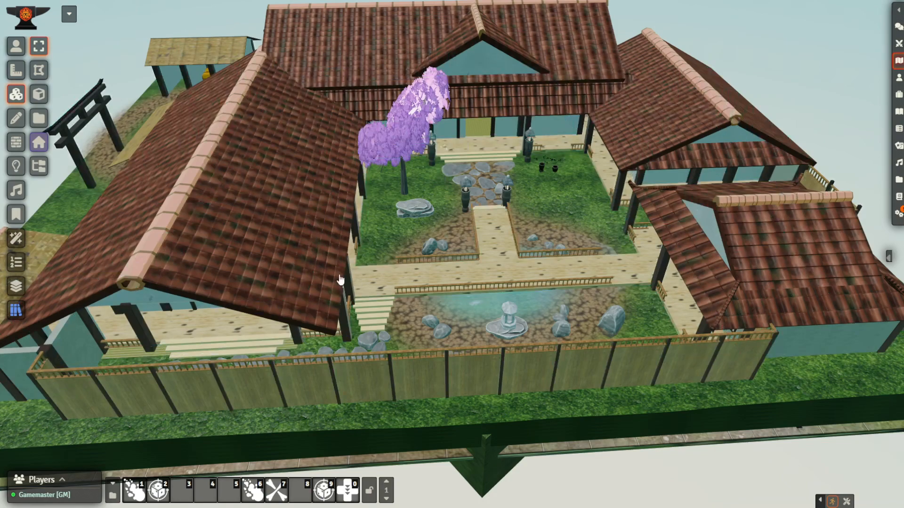
right_drag(579, 201, 571, 185)
scroll(577, 179, up, 2)
click(591, 155)
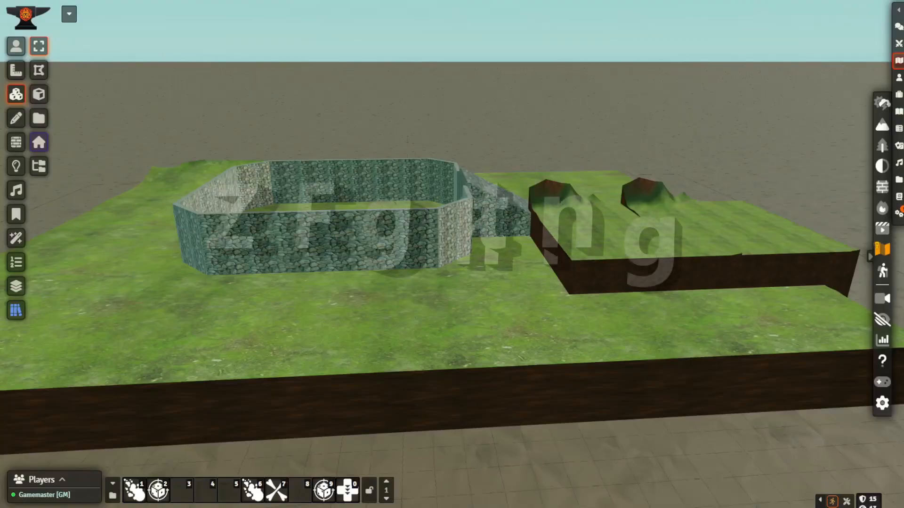
right_drag(582, 196, 556, 196)
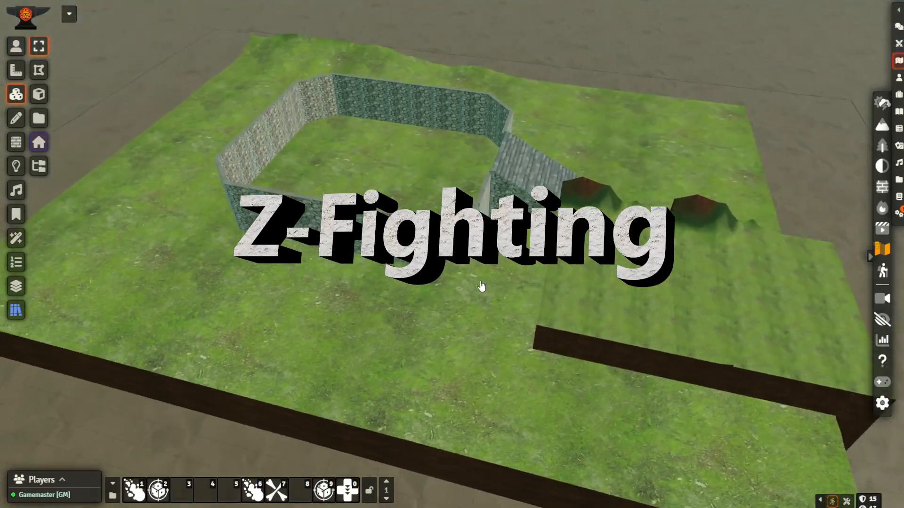
scroll(481, 287, up, 2)
right_drag(480, 286, 428, 259)
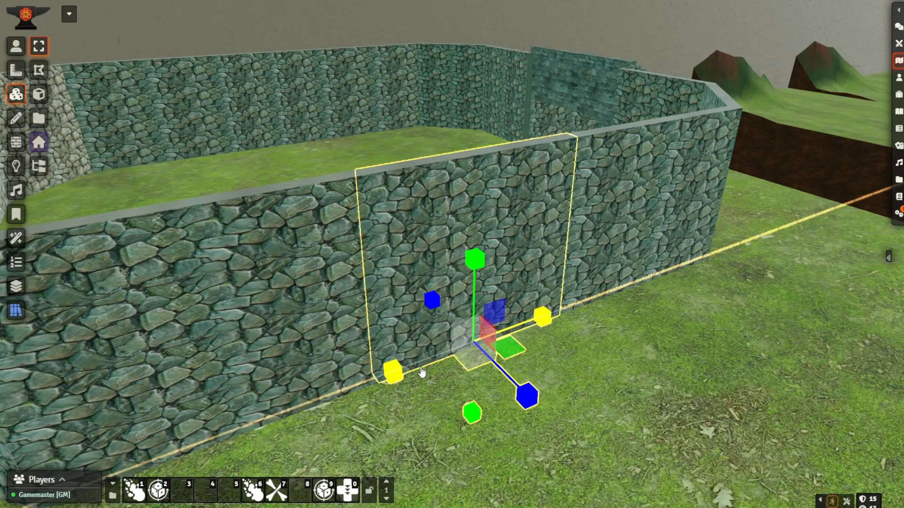
Select a segment of the front stone wall and nudge it slightly along the wall's length against the adjoining segment.
drag(632, 359, 475, 390)
scroll(478, 393, up, 2)
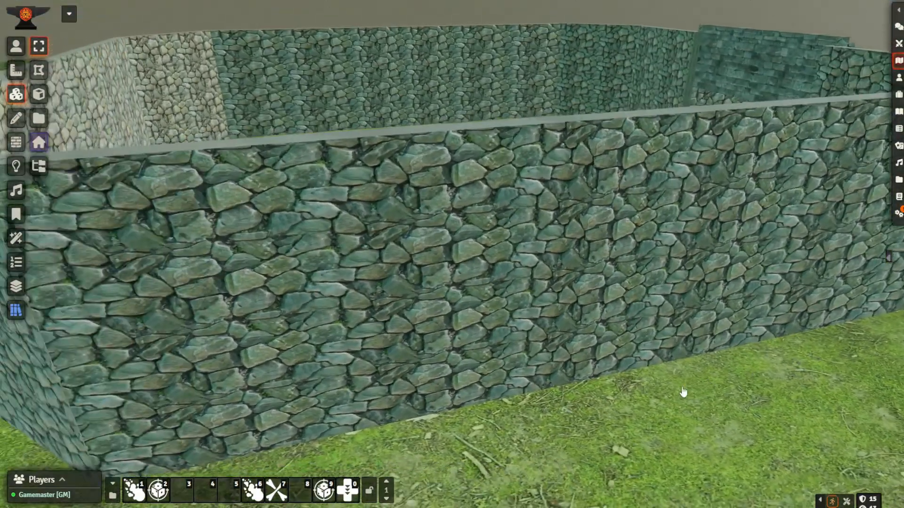
scroll(682, 392, up, 2)
drag(675, 401, 543, 417)
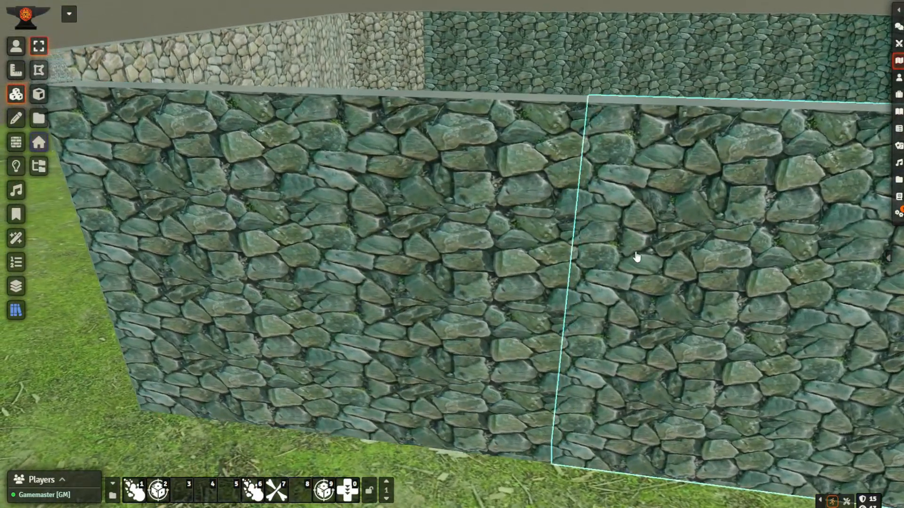
click(615, 312)
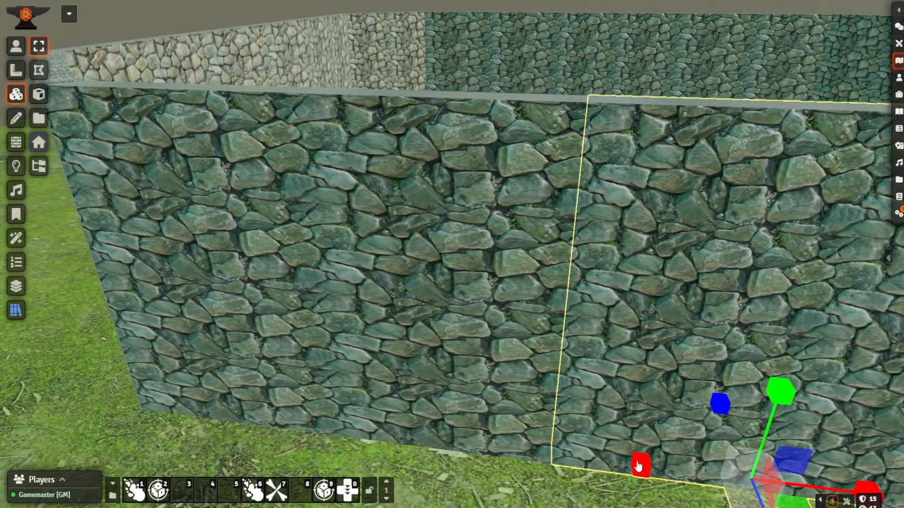
right_drag(538, 478, 450, 418)
click(551, 364)
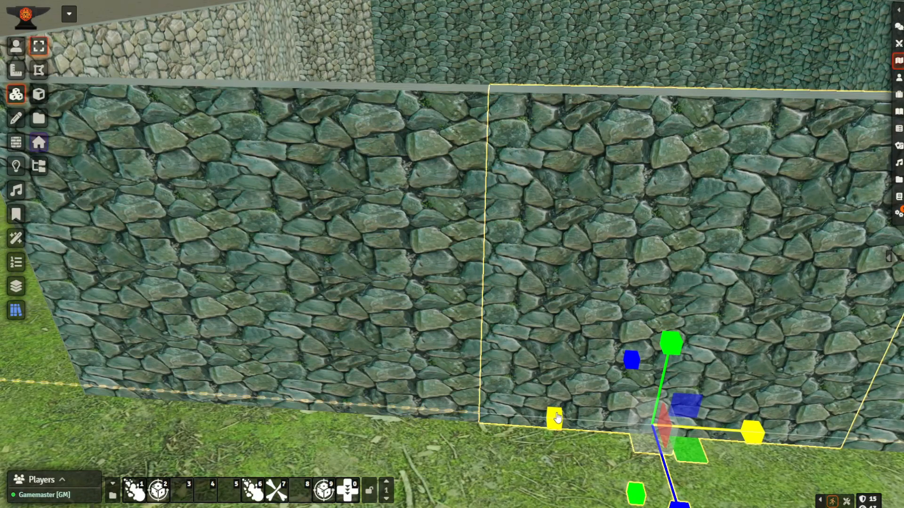
click(530, 453)
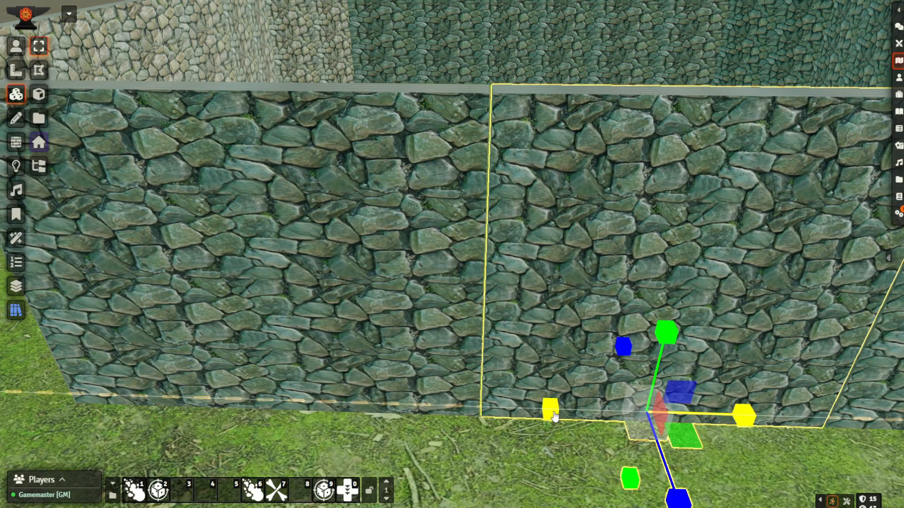
drag(552, 412, 553, 413)
Examine the joints between the front stone wall segments from several angles for overlapping textures.
drag(544, 467, 566, 315)
click(549, 358)
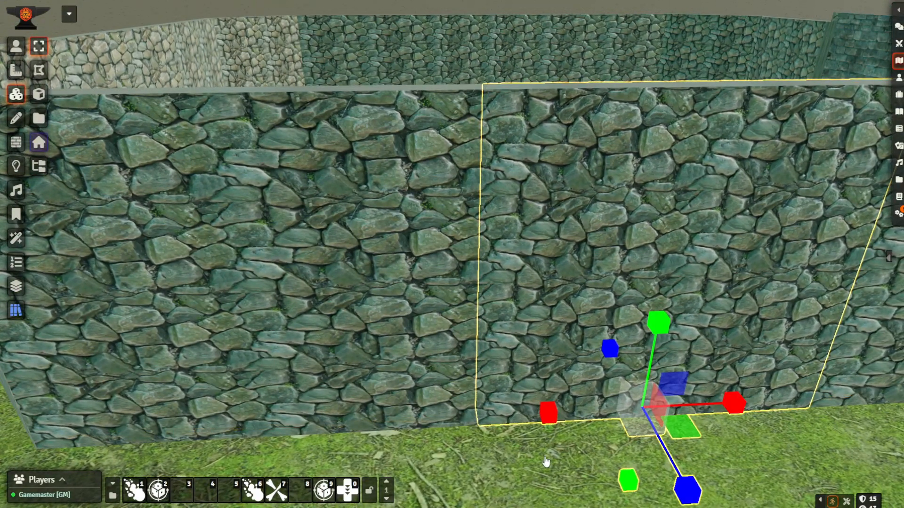
drag(540, 455, 540, 449)
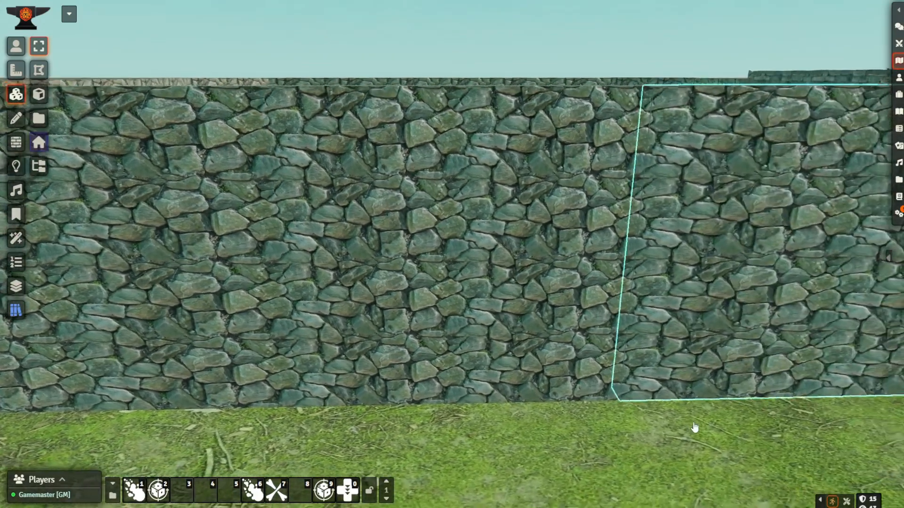
drag(694, 430, 575, 414)
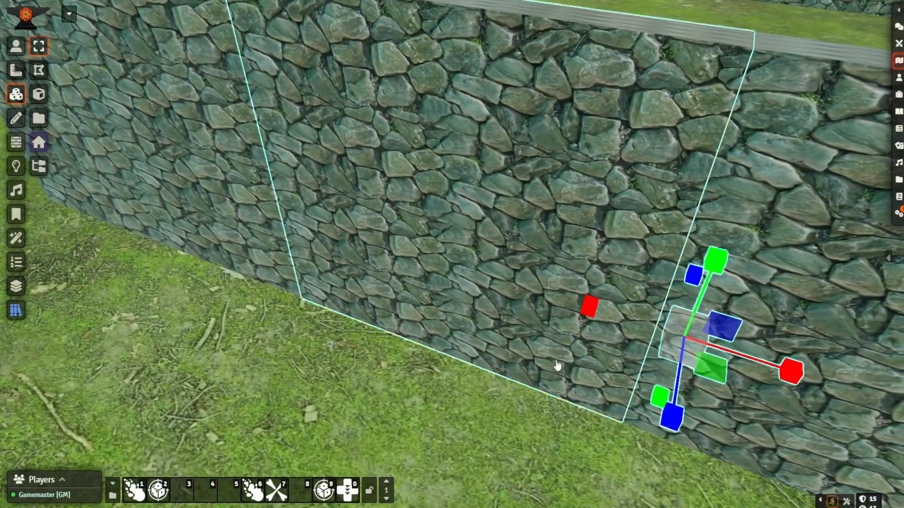
click(557, 385)
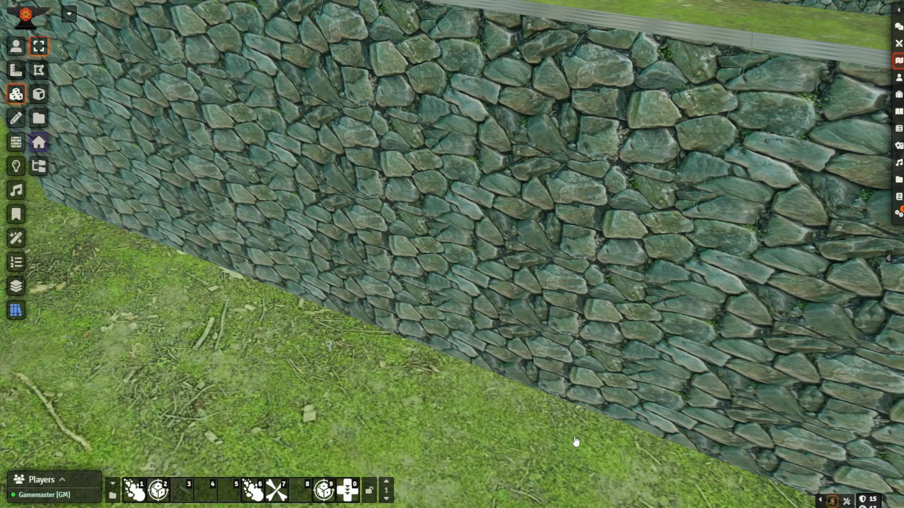
scroll(575, 441, down, 3)
click(569, 380)
scroll(541, 387, up, 3)
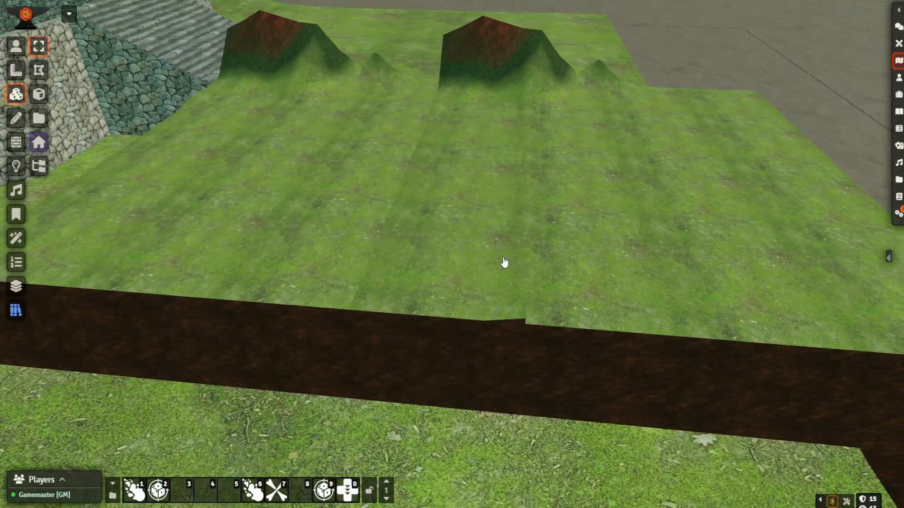
Select the outer hilly grass terrain tile and shift it slightly along its depth axis relative to the adjoining terrain tile.
drag(502, 258, 563, 199)
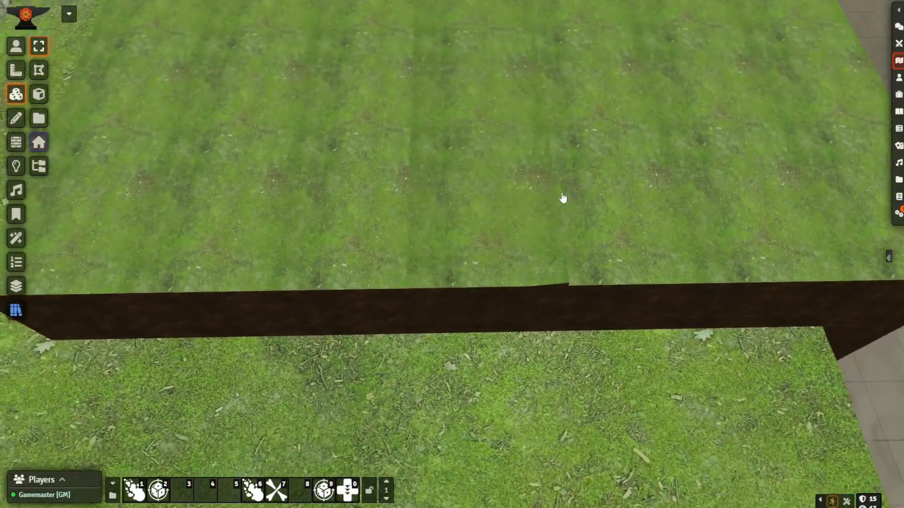
click(563, 200)
drag(577, 140, 555, 195)
middle_drag(556, 195, 563, 231)
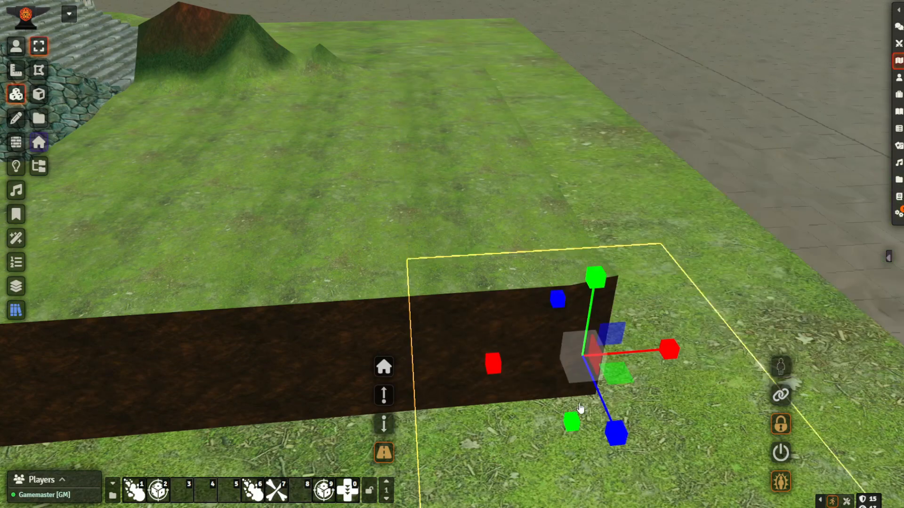
middle_drag(668, 292, 550, 242)
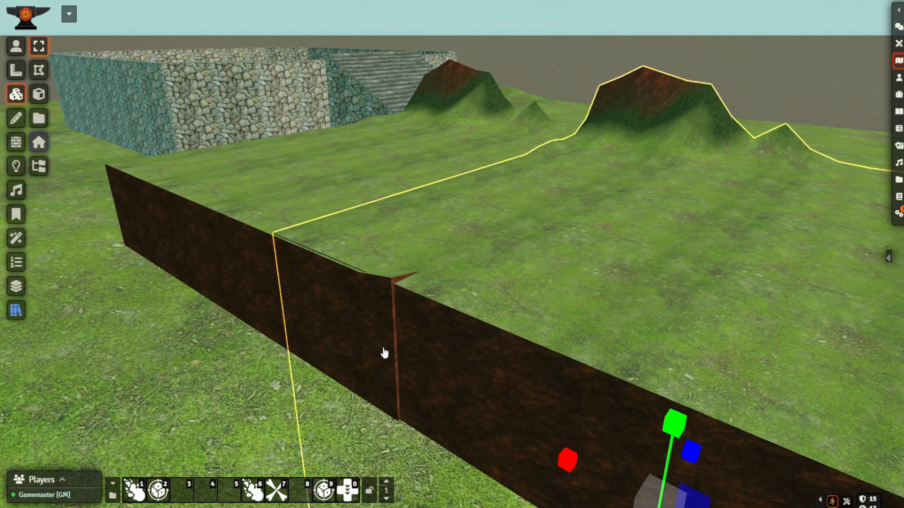
scroll(575, 244, down, 2)
drag(558, 486, 556, 484)
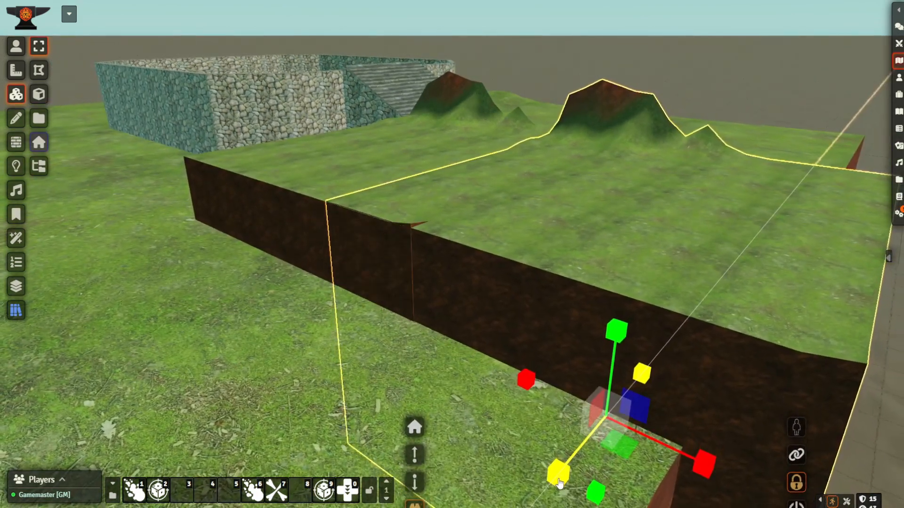
Examine the seam between the two hilly terrain tiles and the neighbouring stone enclosure.
drag(258, 306, 378, 334)
scroll(378, 334, up, 2)
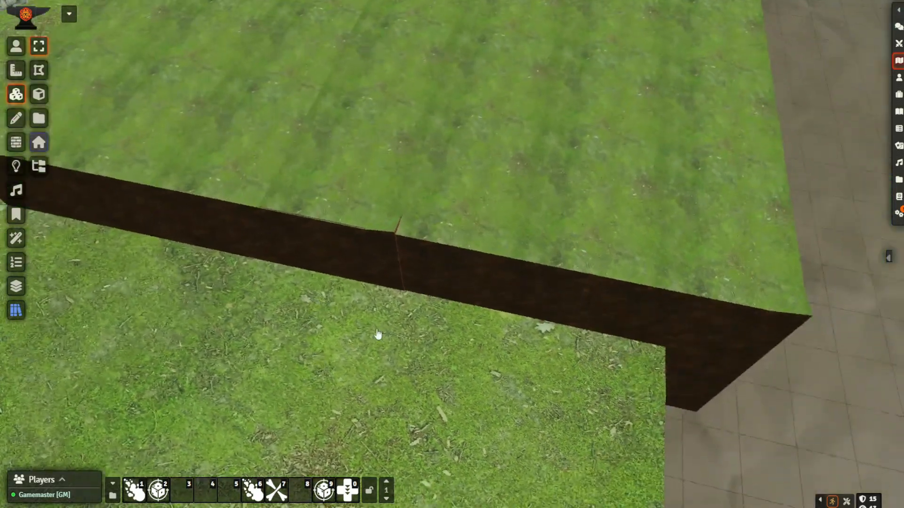
scroll(472, 248, down, 5)
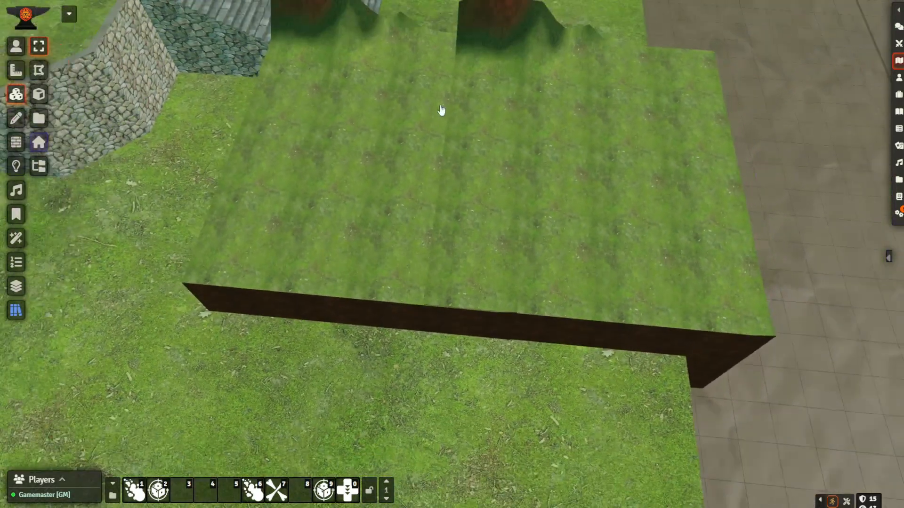
right_drag(442, 109, 497, 166)
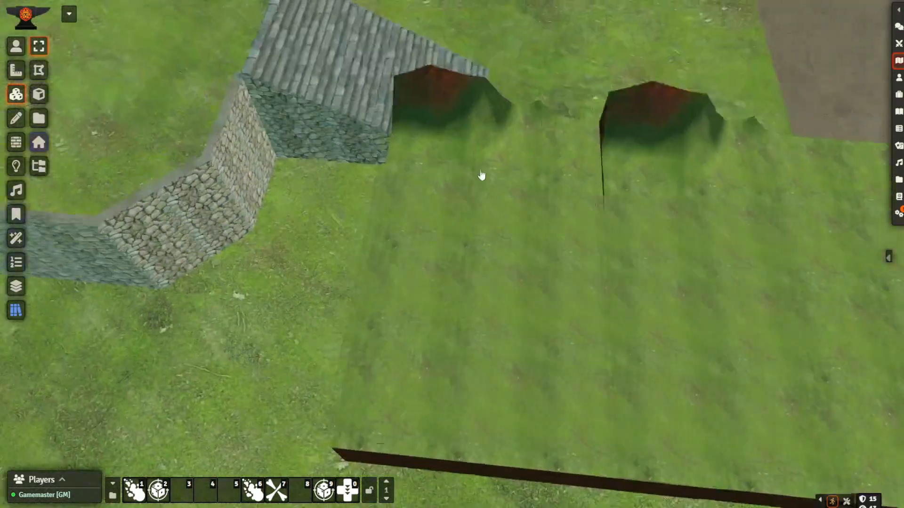
scroll(498, 167, down, 2)
right_drag(353, 165, 550, 131)
drag(564, 210, 579, 151)
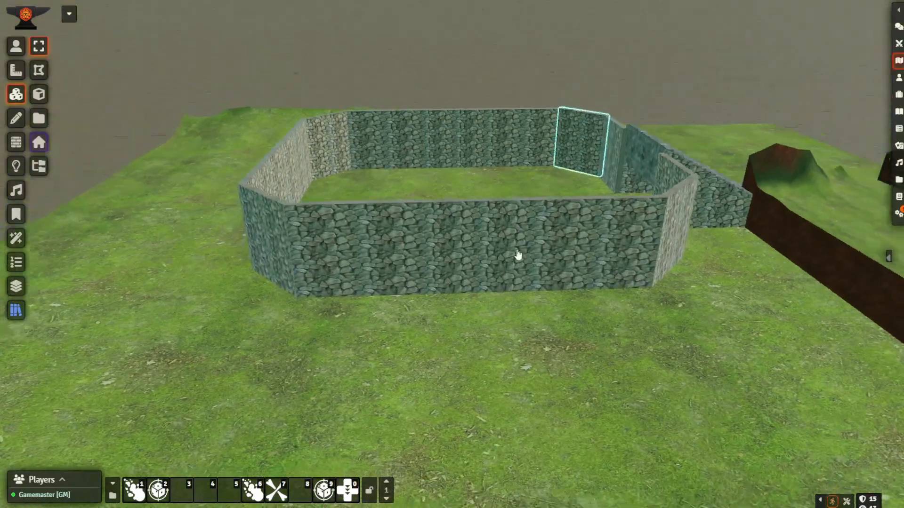
drag(517, 254, 716, 252)
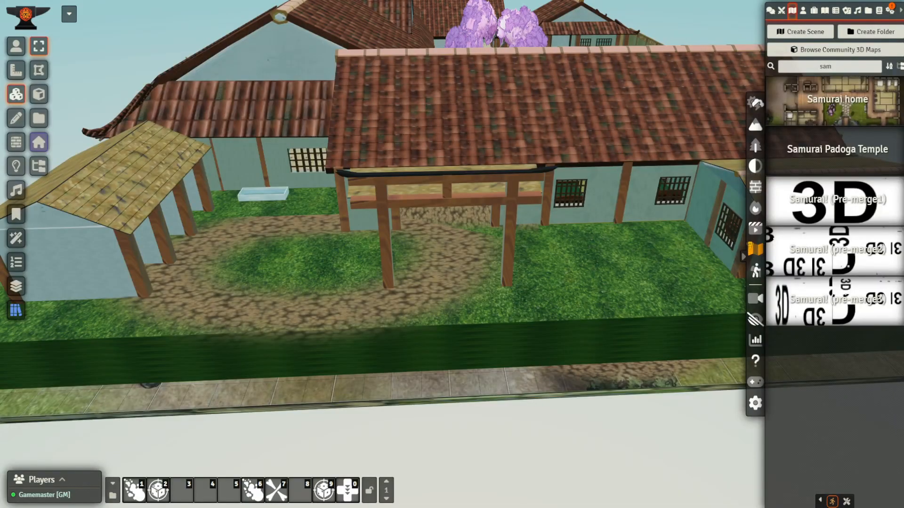
Look over the samurai home's buildings, courtyard and tile outlines from several sides.
scroll(560, 282, down, 2)
drag(597, 278, 599, 216)
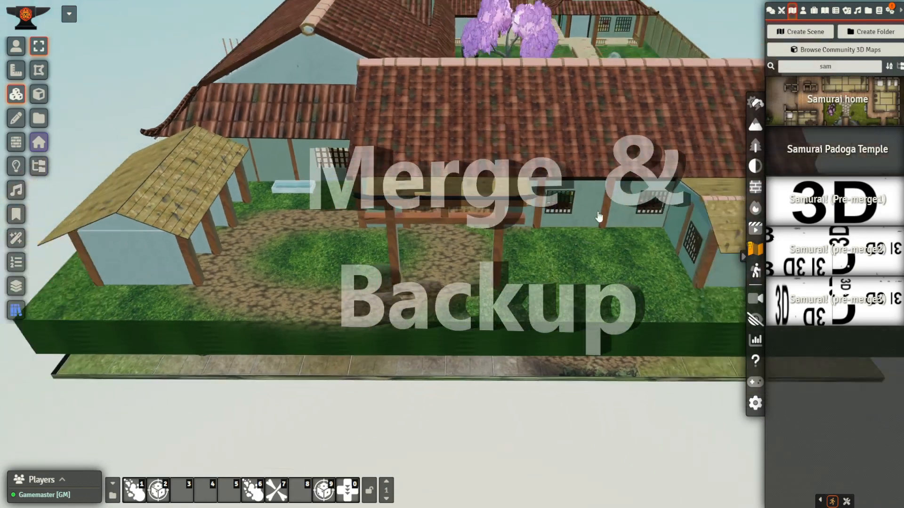
right_drag(599, 217, 442, 353)
click(490, 141)
drag(489, 254, 363, 226)
scroll(457, 247, down, 3)
scroll(363, 226, up, 2)
right_drag(442, 160, 572, 204)
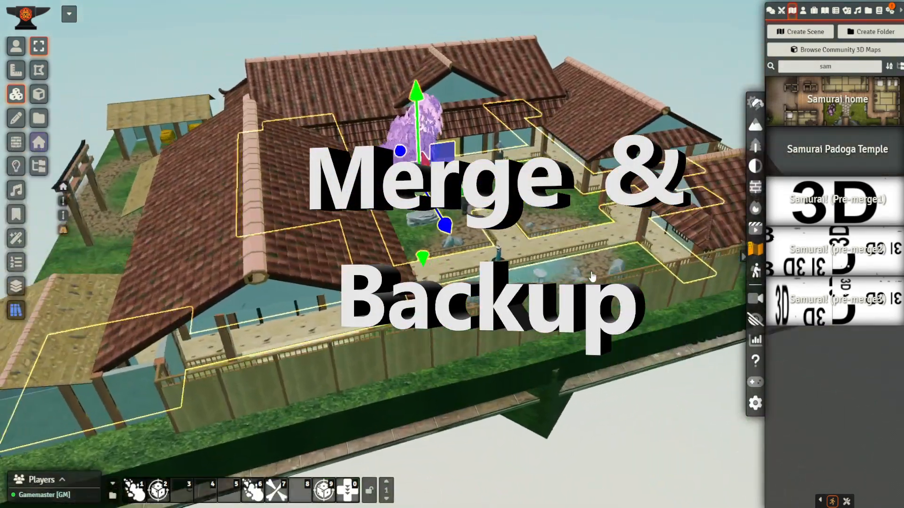
click(573, 204)
key(Escape)
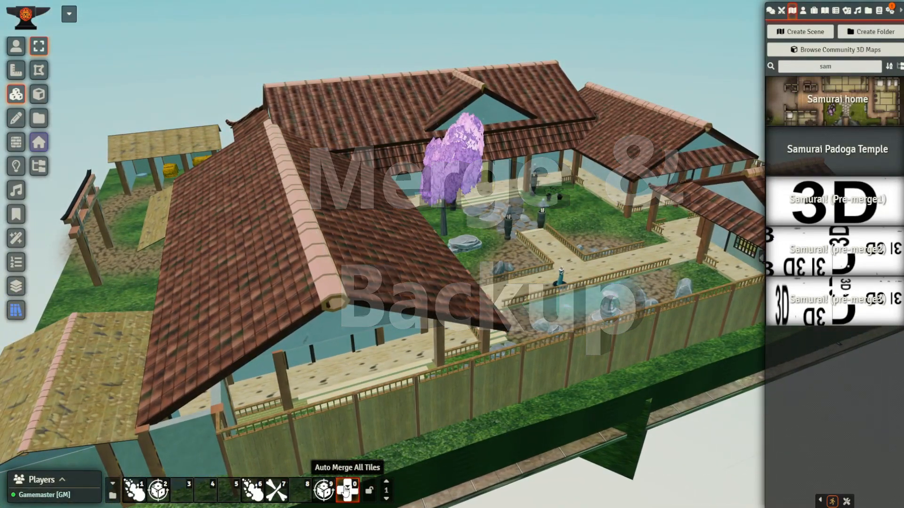
Look up the tile merge and unmerge macros in the 3D Canvas Macros compendium and close it.
click(878, 12)
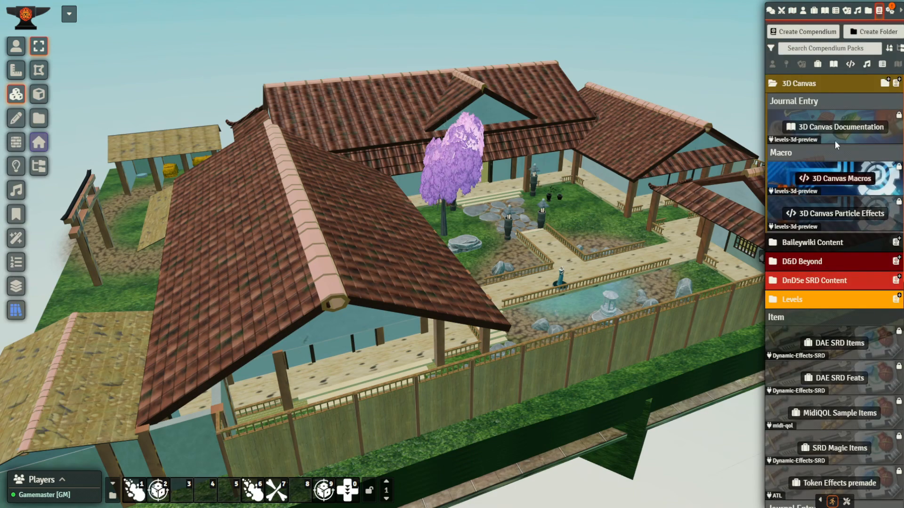
click(839, 184)
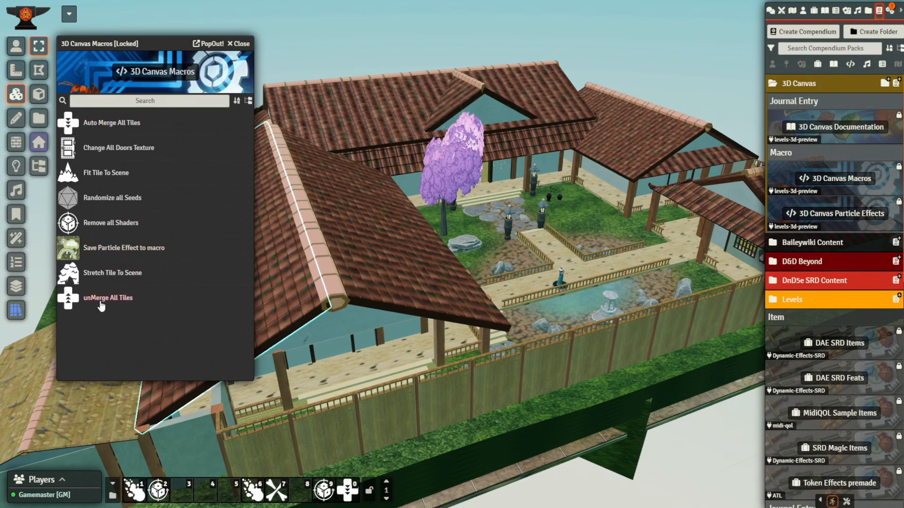
click(241, 44)
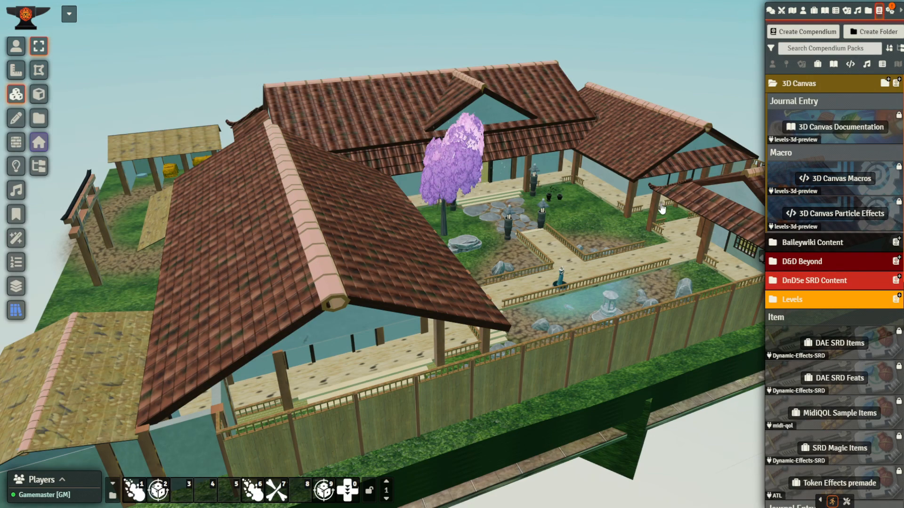
click(900, 12)
Run the Auto Merge All Tiles macro on the samurai home scene.
scroll(525, 206, up, 5)
scroll(526, 206, down, 8)
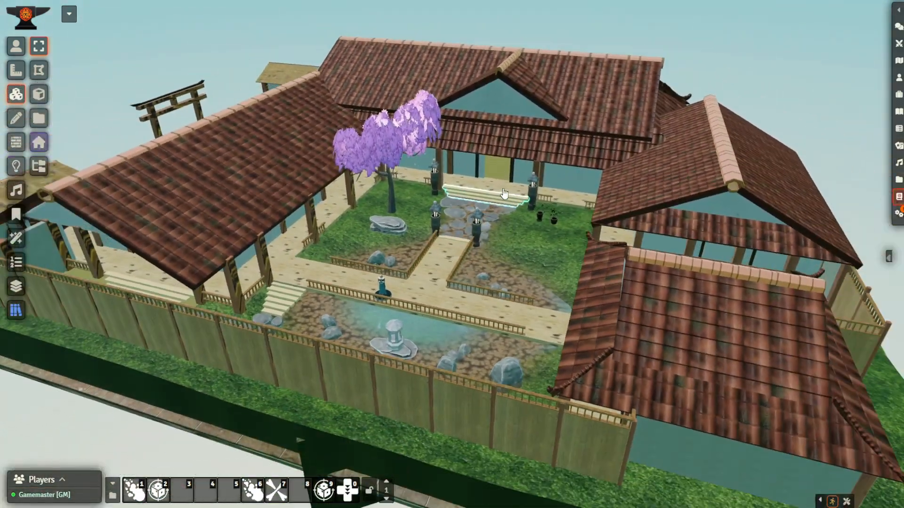
right_drag(504, 210, 479, 325)
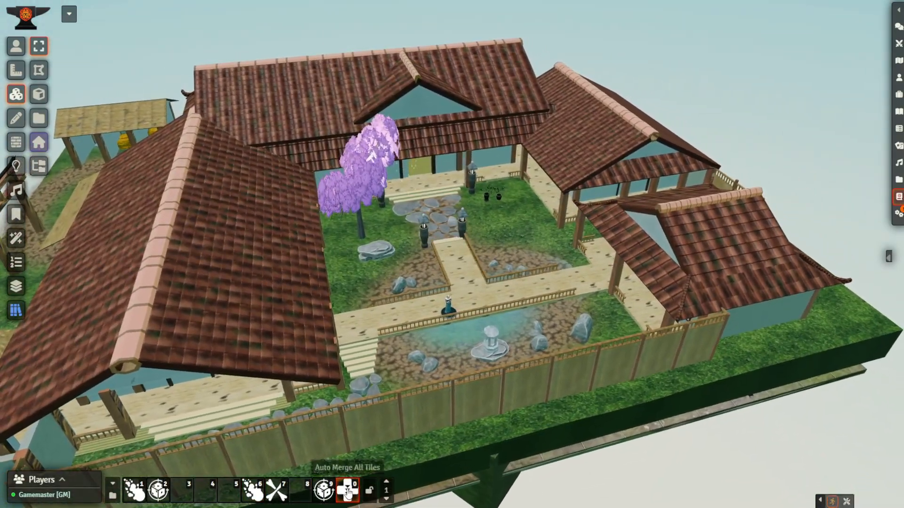
click(347, 491)
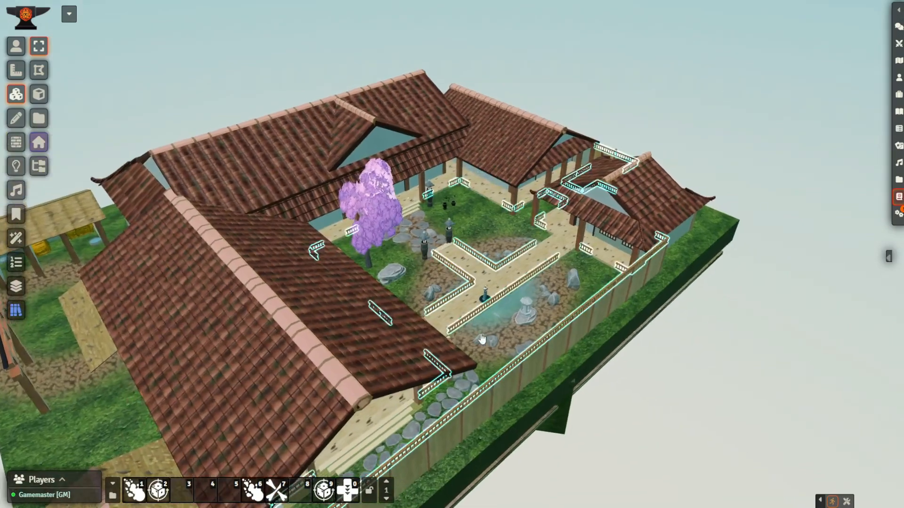
Select the Acolyte token at the roof ridge of the samurai home's front building.
scroll(490, 332, up, 3)
right_drag(498, 327, 601, 230)
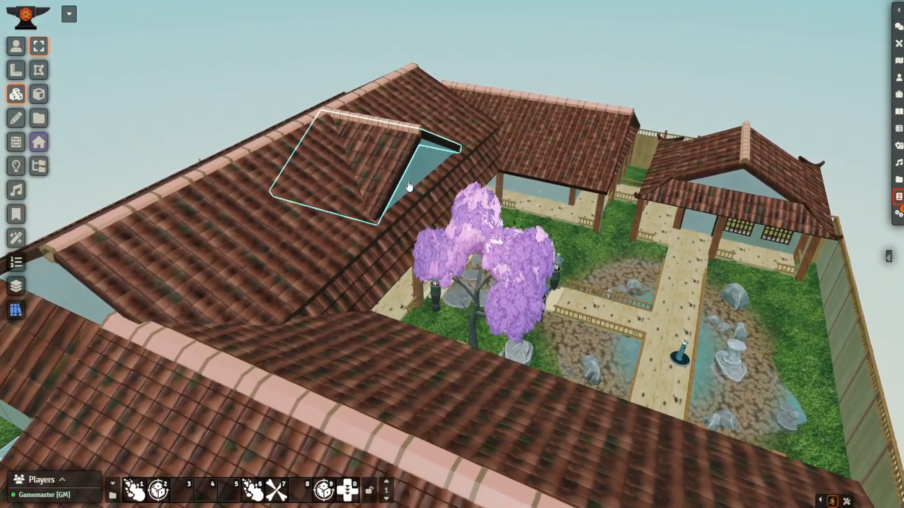
right_drag(379, 219, 441, 163)
scroll(440, 163, down, 5)
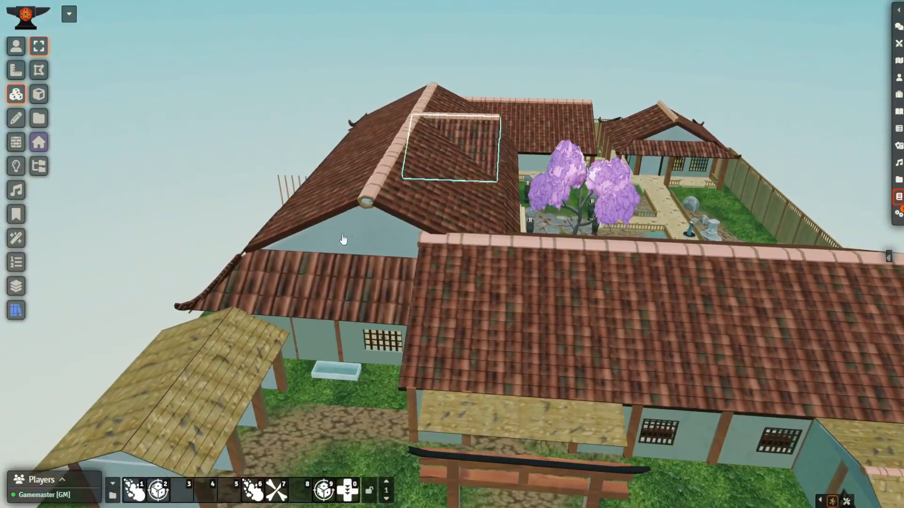
scroll(537, 246, up, 2)
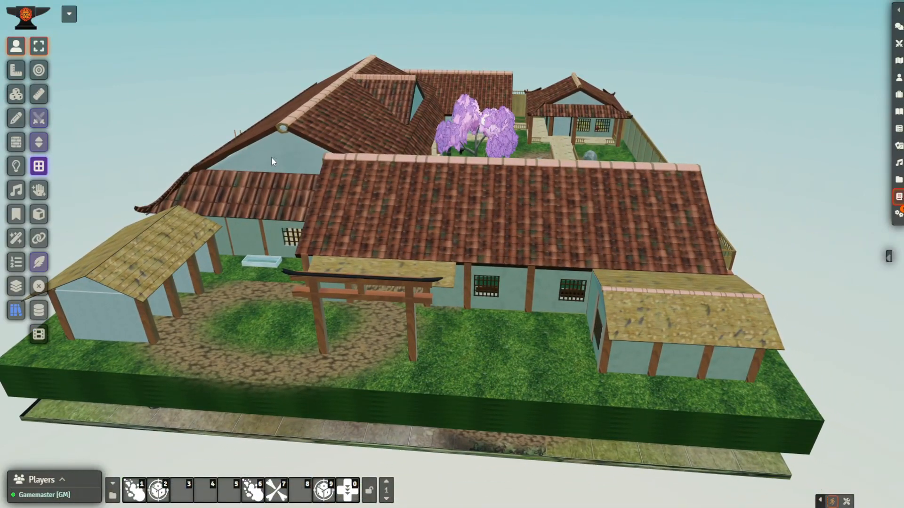
drag(272, 159, 637, 368)
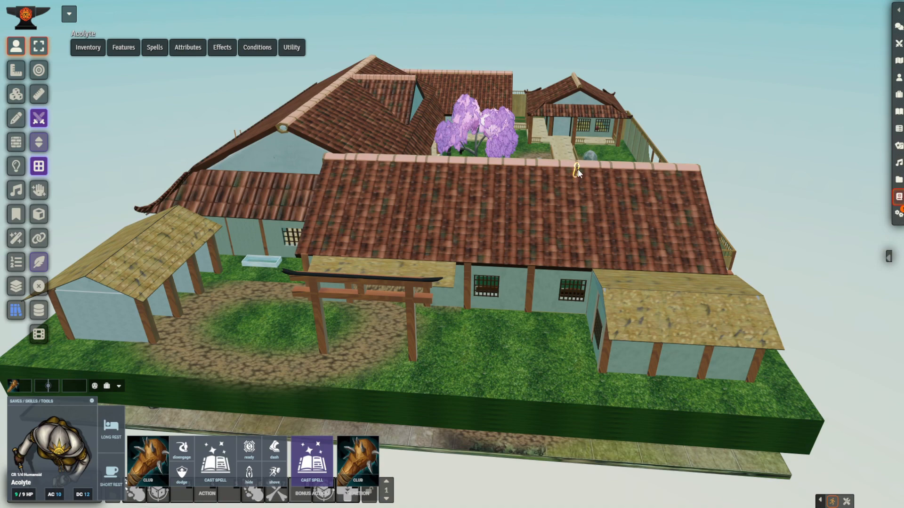
Move the Acolyte token off the roof and onto the path by the torii gate.
drag(419, 321, 383, 347)
right_drag(442, 324, 578, 278)
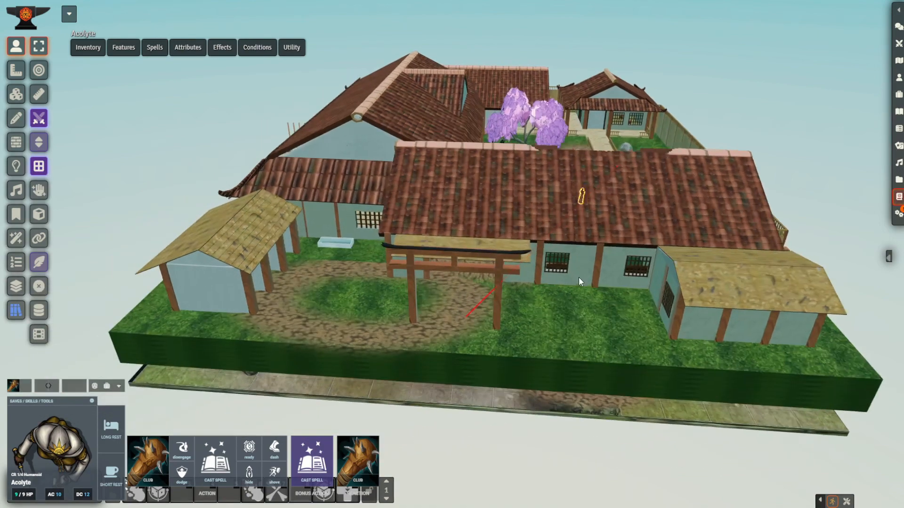
scroll(616, 307, up, 2)
middle_drag(616, 307, 643, 277)
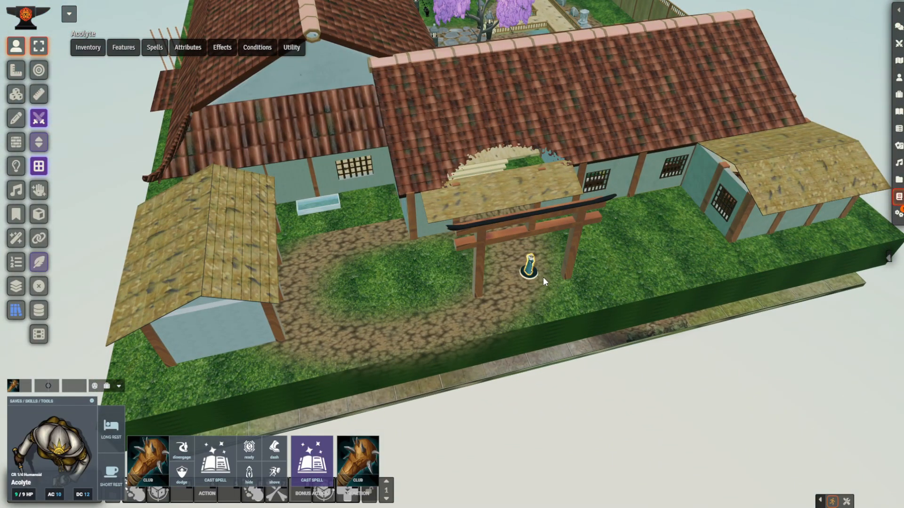
Examine the roof cutaway around the Acolyte token from several angles, and deselect the token.
middle_drag(541, 274, 506, 283)
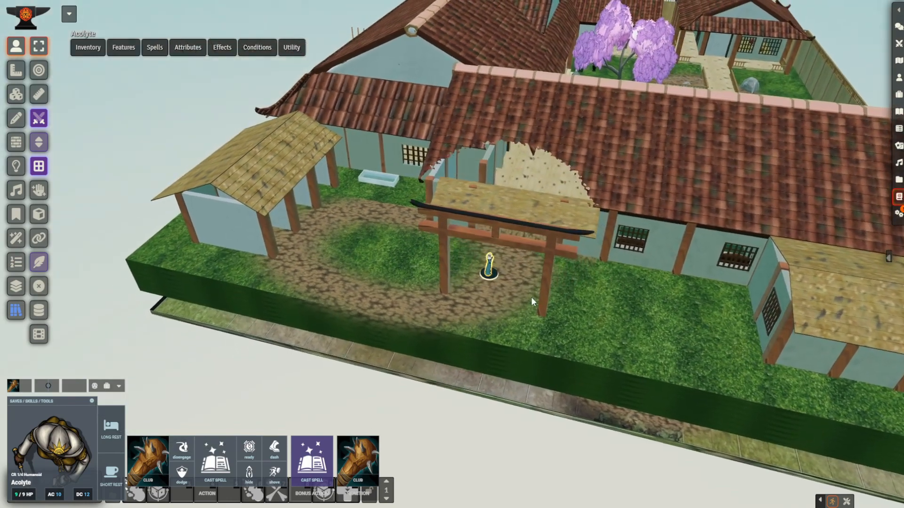
middle_drag(573, 277, 602, 277)
scroll(490, 312, down, 2)
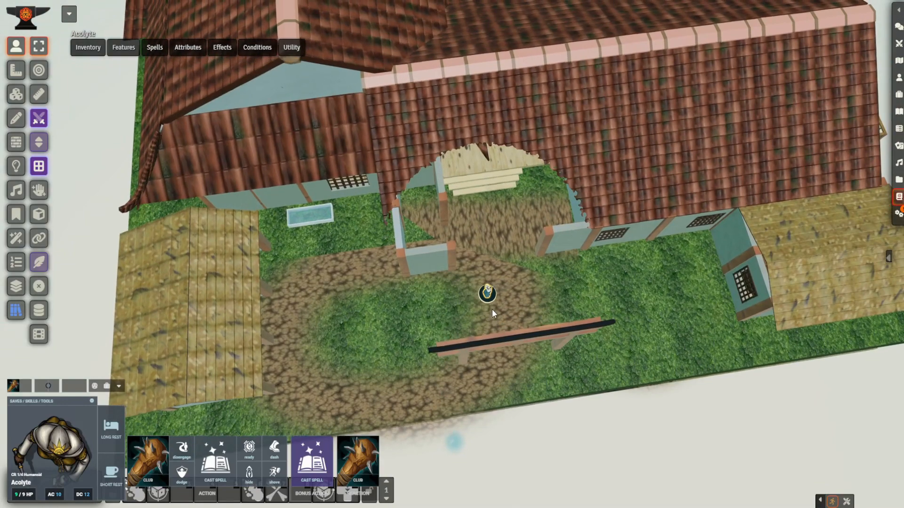
right_drag(490, 312, 573, 223)
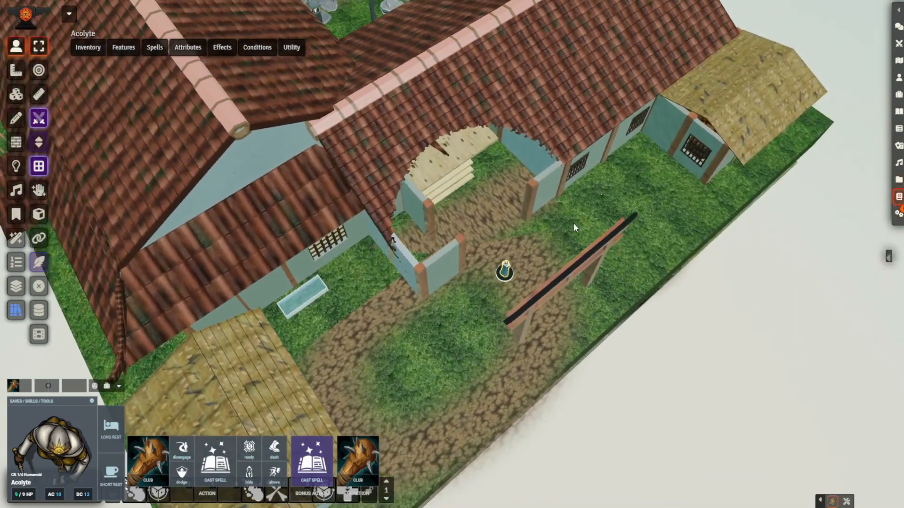
scroll(572, 223, down, 3)
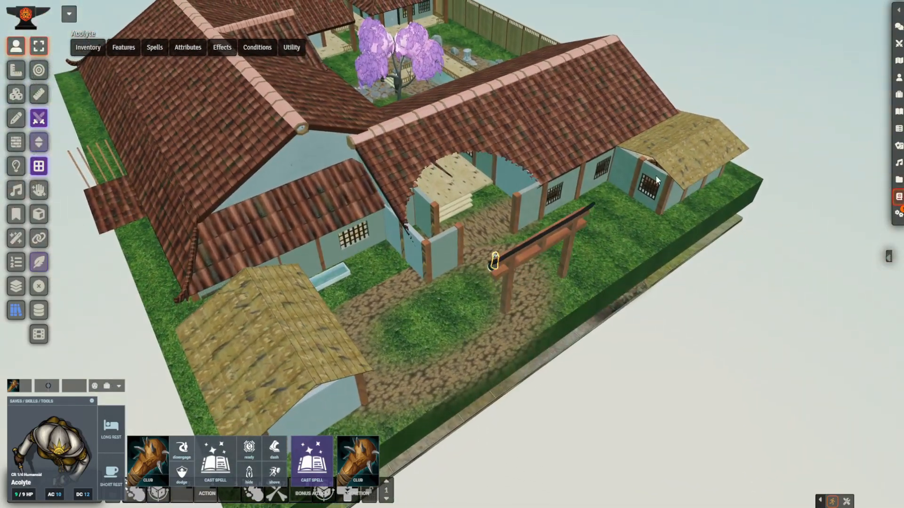
right_drag(677, 156, 643, 196)
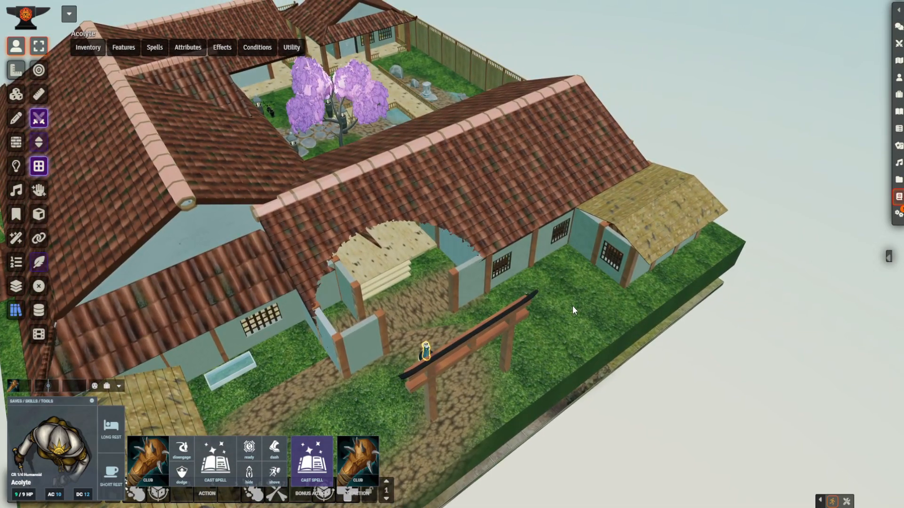
drag(573, 307, 568, 295)
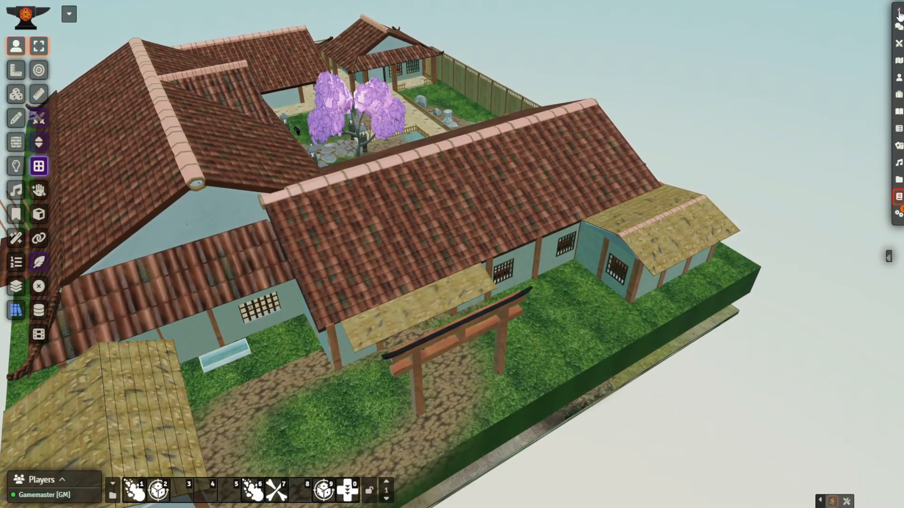
Bring up the scene list with the pre-merge samurai maps and look over the front gate and roofs.
click(898, 10)
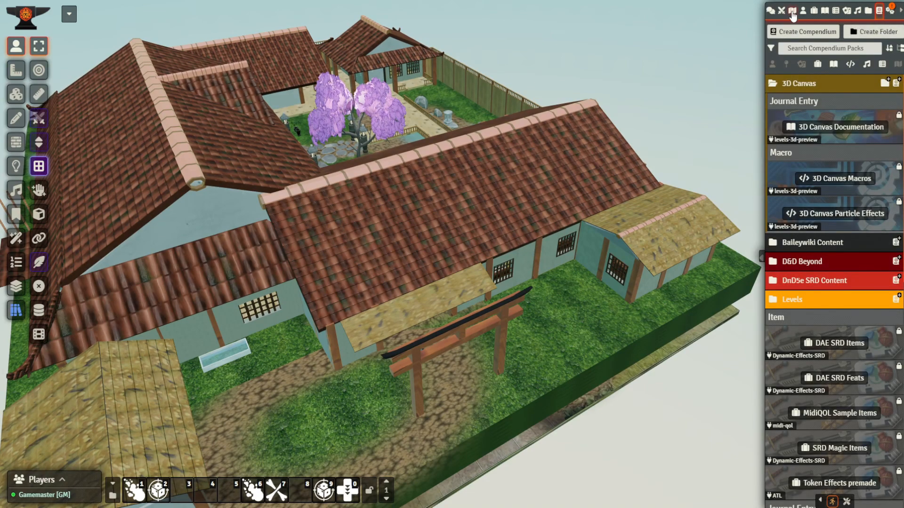
click(792, 11)
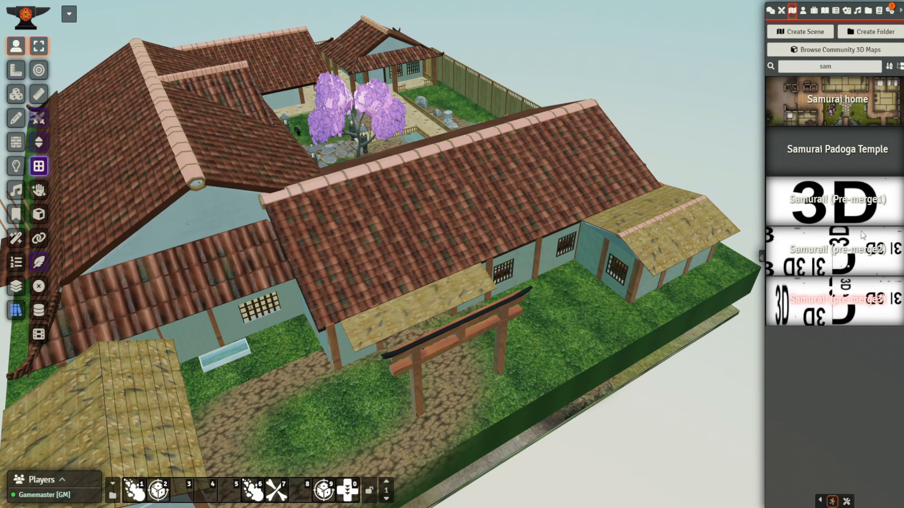
right_drag(645, 286, 289, 205)
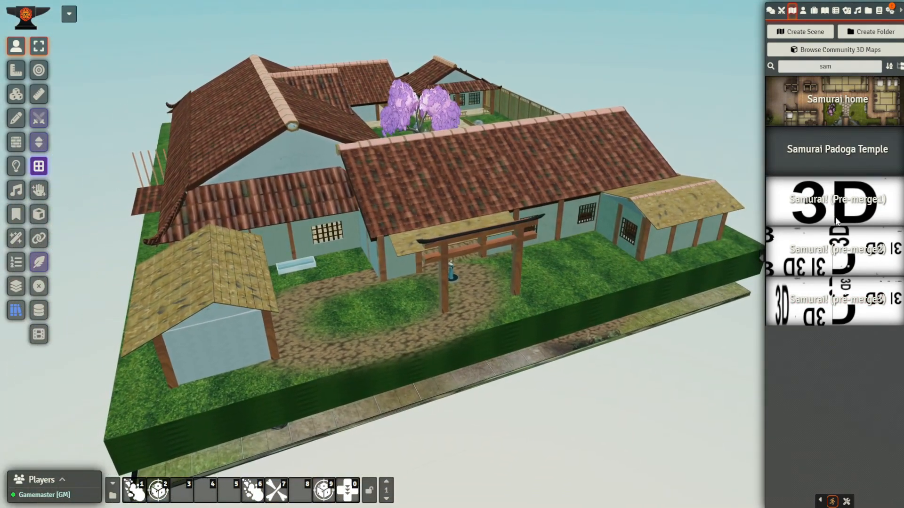
scroll(531, 269, up, 8)
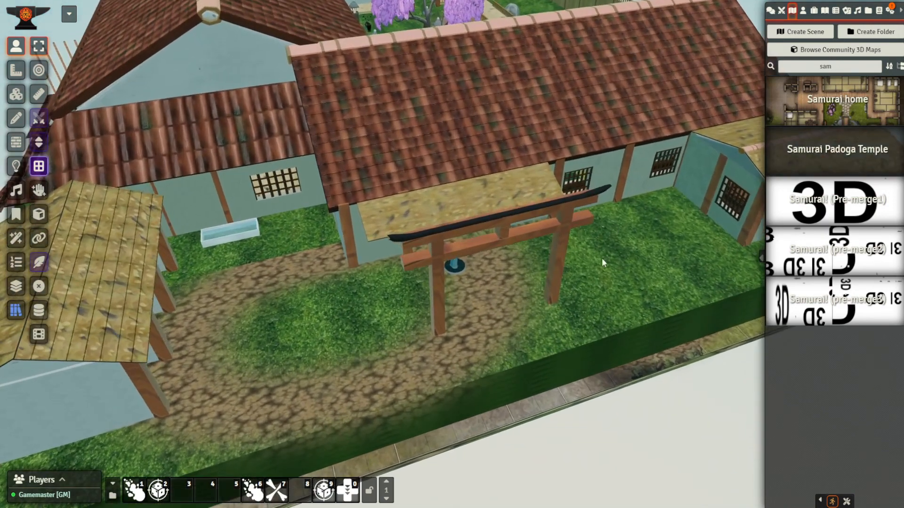
right_drag(602, 259, 609, 295)
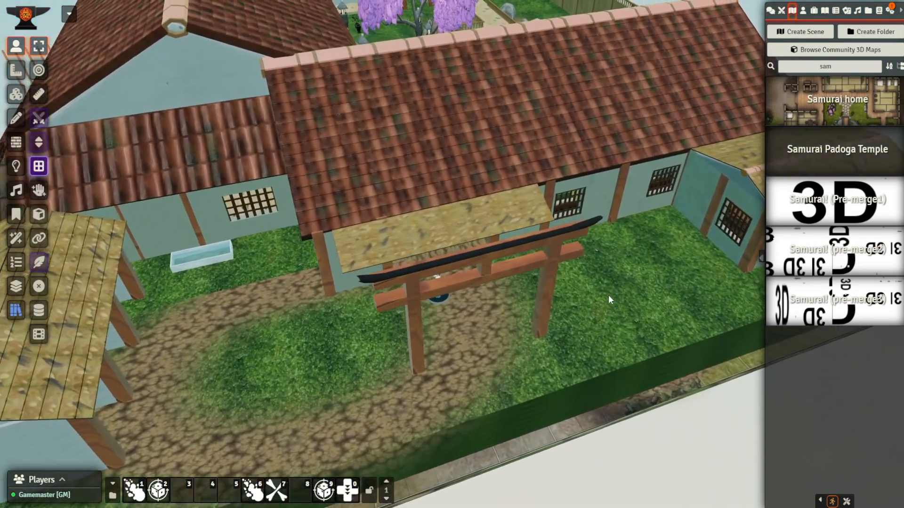
Run the Auto Merge All Tiles macro, confirm the merge by occlusion ID, and collapse the sidebar.
click(346, 492)
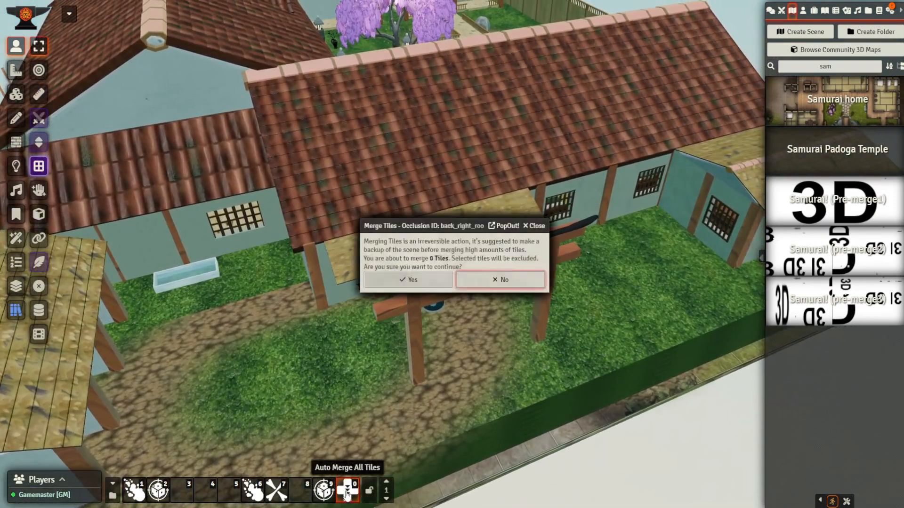
click(405, 281)
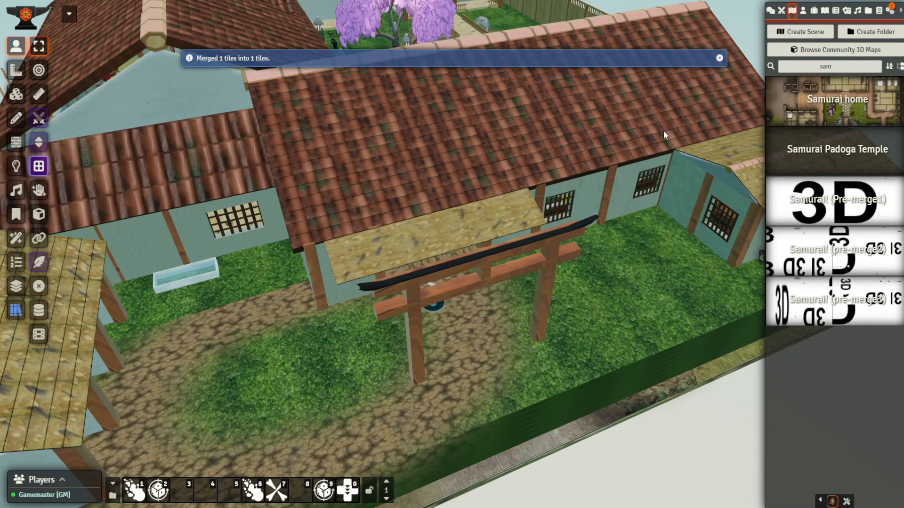
click(900, 12)
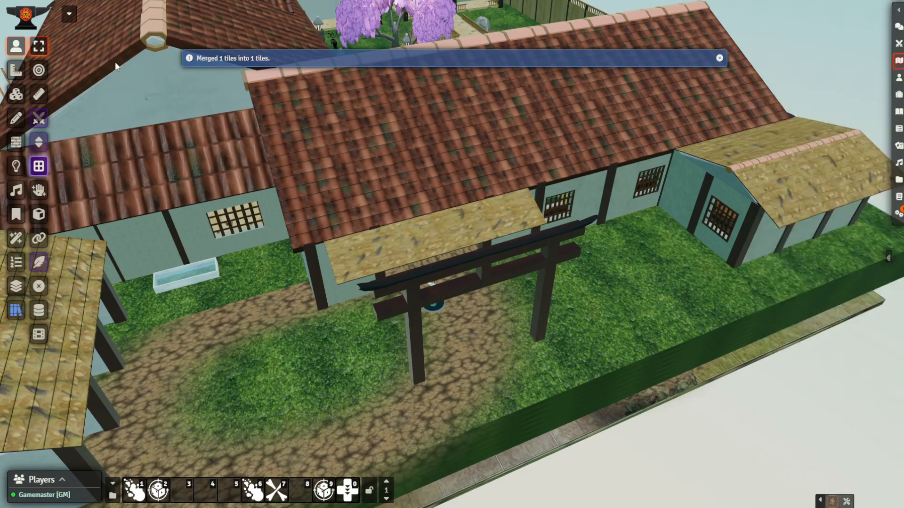
Select the Acolyte token by the torii gate and examine which roof sections are cut away after merging.
click(440, 295)
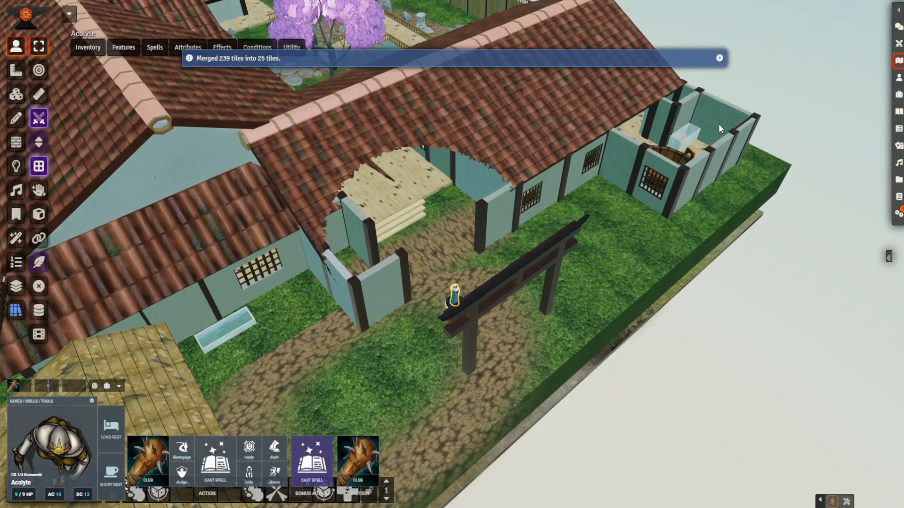
drag(718, 125, 648, 227)
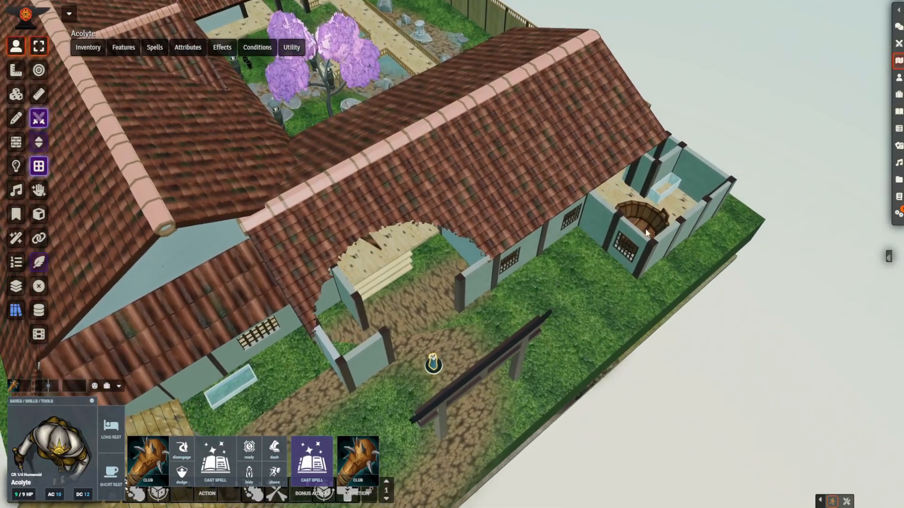
drag(598, 259, 496, 279)
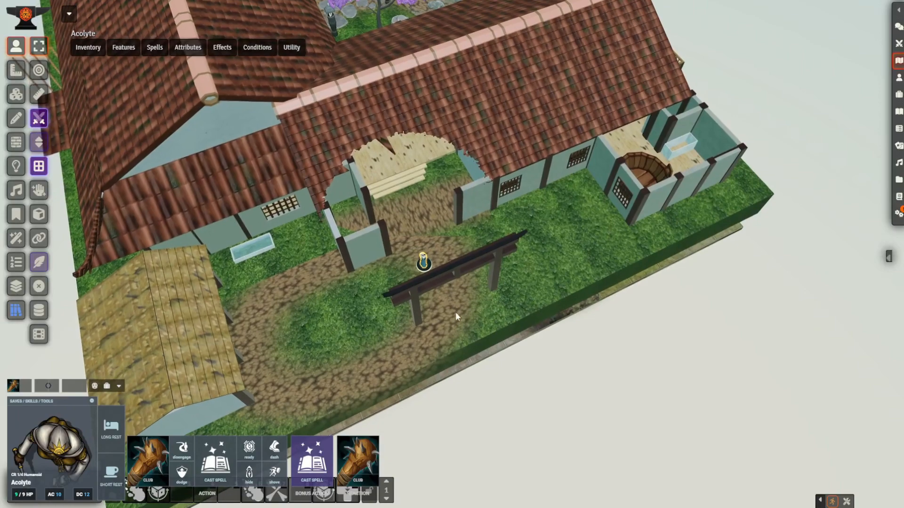
drag(456, 311, 293, 40)
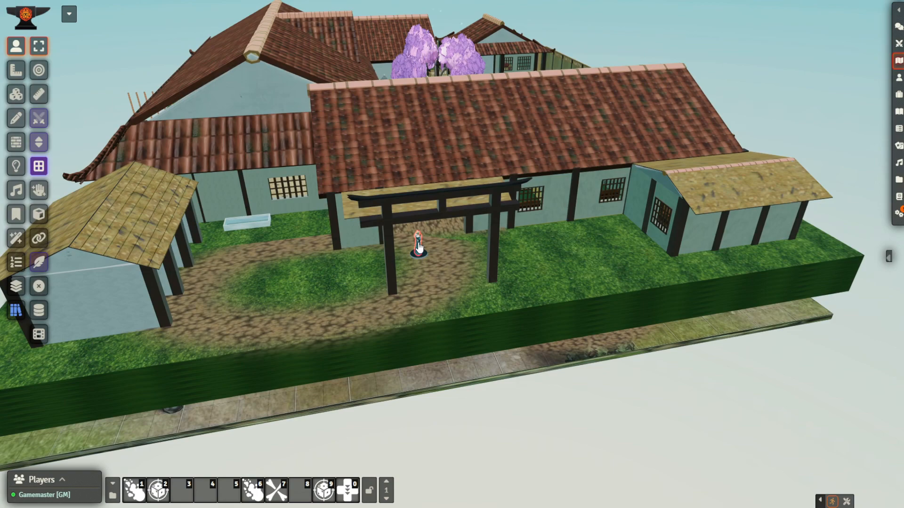
click(418, 246)
drag(470, 205, 323, 228)
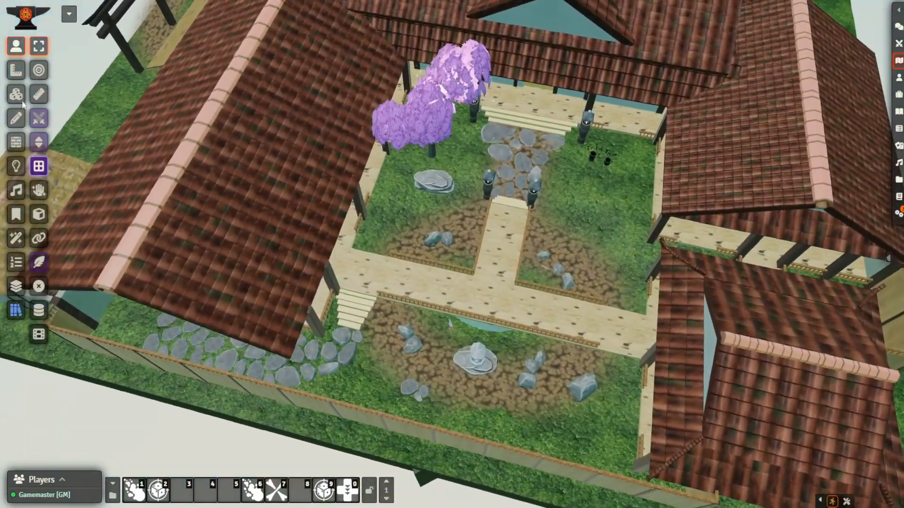
Switch to the tile layer and select the merged flat rock tile in the courtyard garden.
click(16, 94)
drag(301, 175, 440, 114)
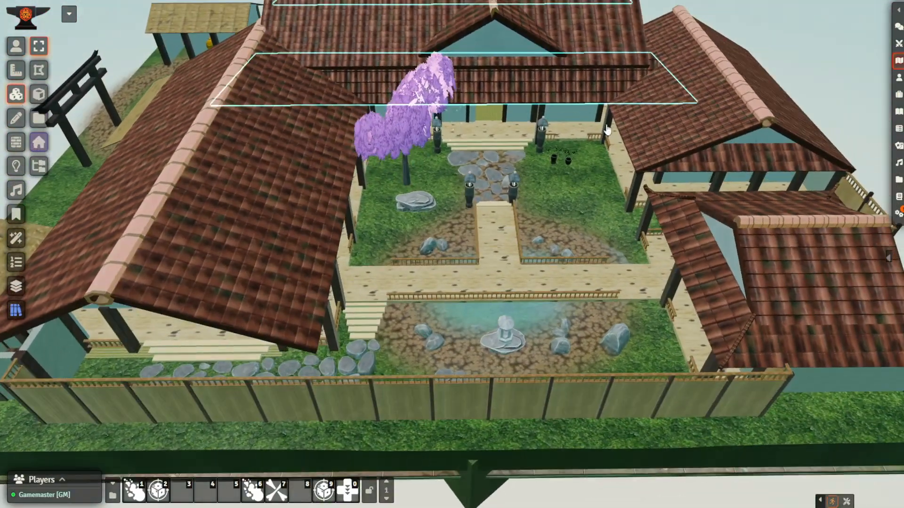
scroll(463, 155, down, 1)
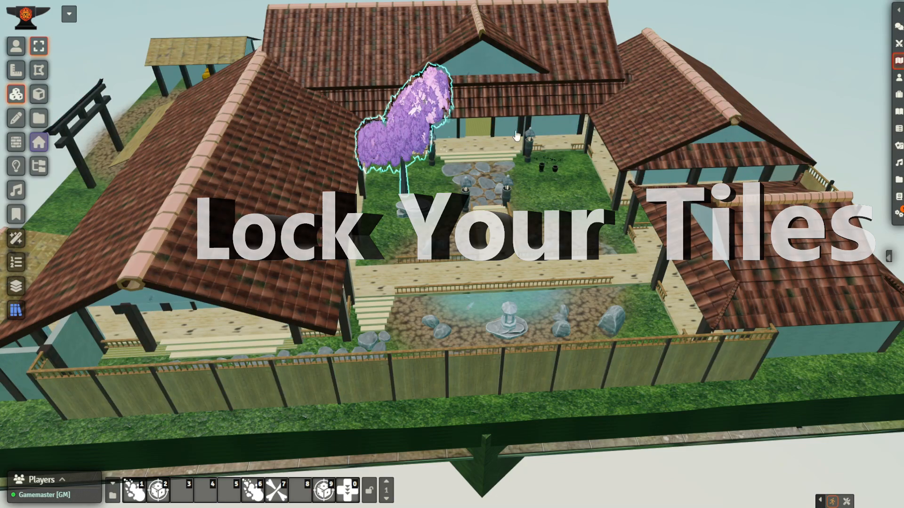
middle_drag(655, 157, 587, 145)
click(570, 185)
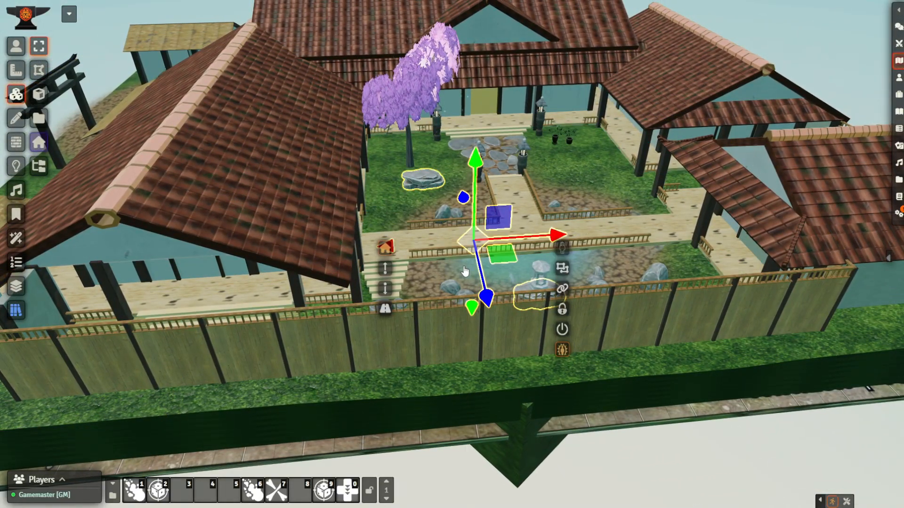
middle_drag(466, 266, 470, 294)
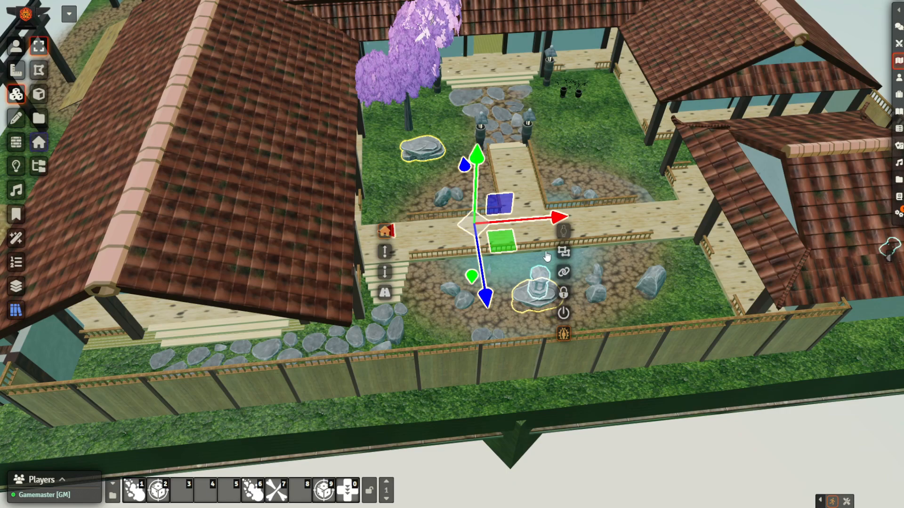
Deselect the rocks, select the merged wooden walkway floor tile, and inspect its outline around the courtyard.
scroll(642, 200, down, 2)
scroll(625, 177, up, 4)
right_drag(625, 178, 533, 236)
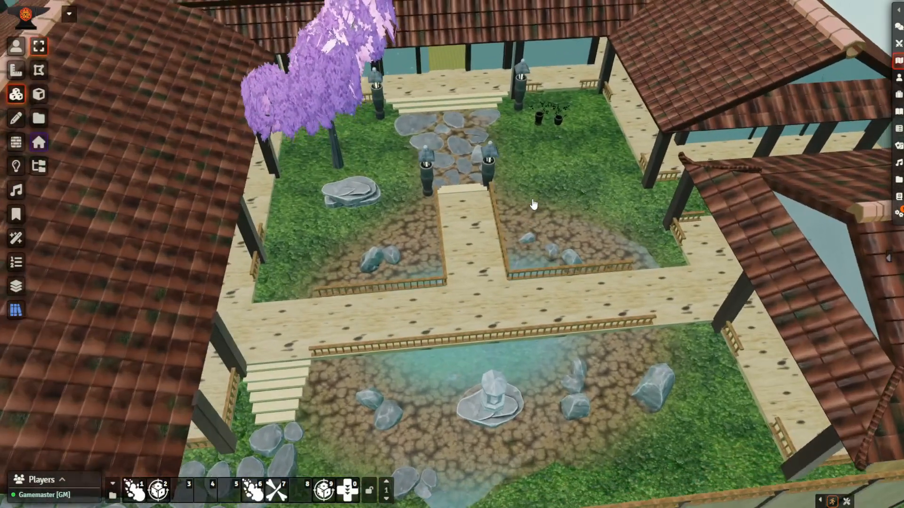
scroll(533, 204, down, 3)
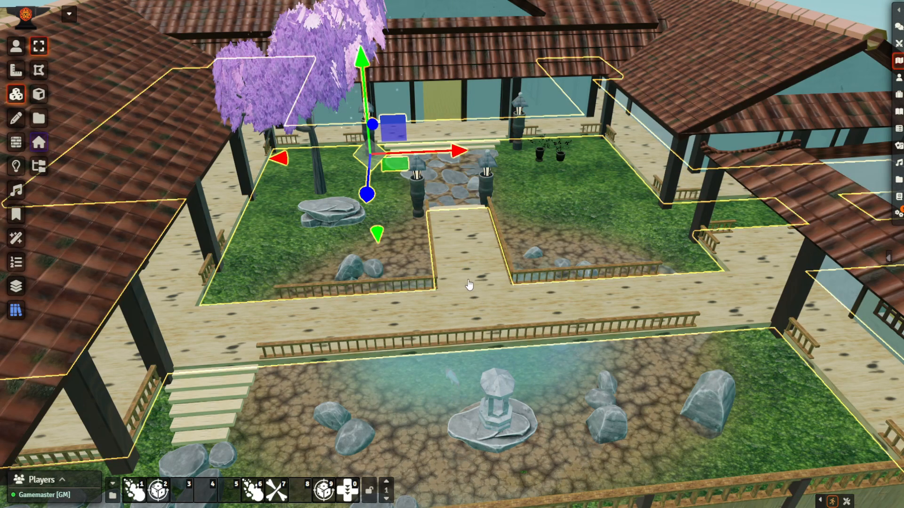
right_drag(434, 290, 232, 285)
scroll(232, 284, down, 3)
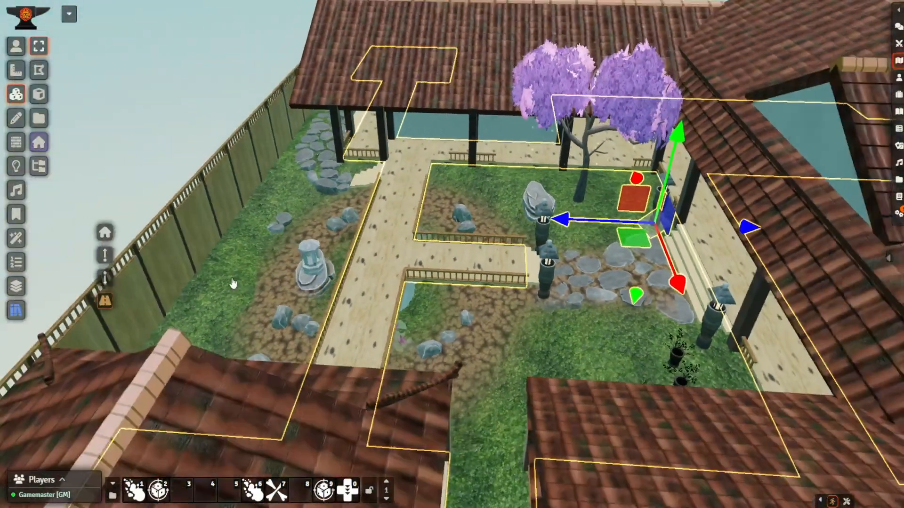
right_drag(125, 229, 816, 317)
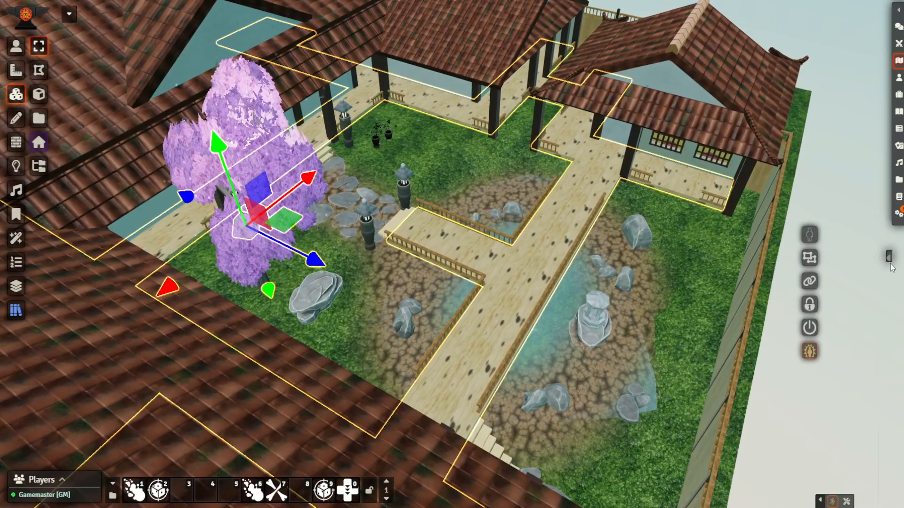
Open the terrain tools, move their window clear of the roofs, and lock the selected walkway floor tile.
click(874, 259)
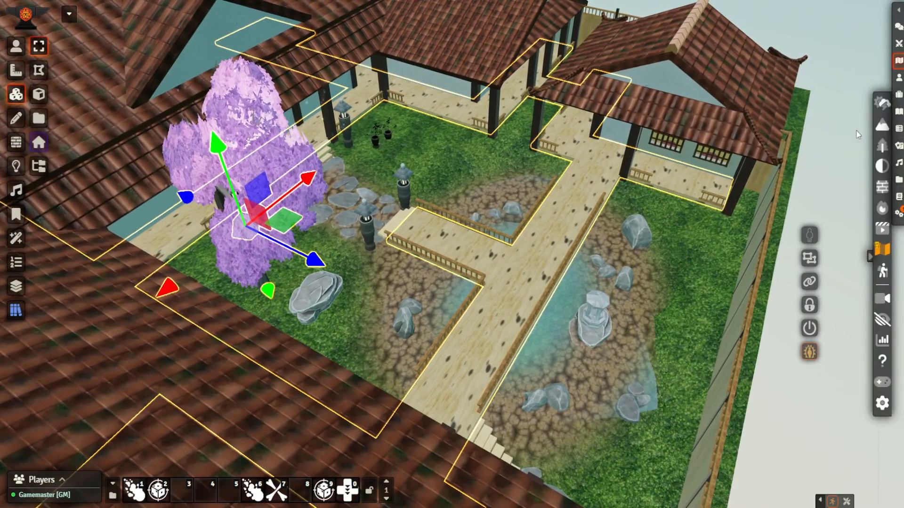
click(880, 127)
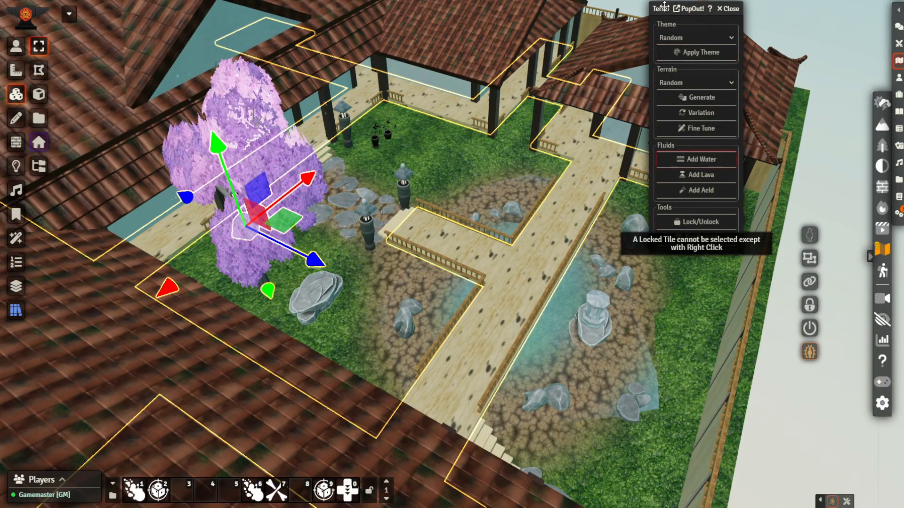
drag(726, 18, 829, 25)
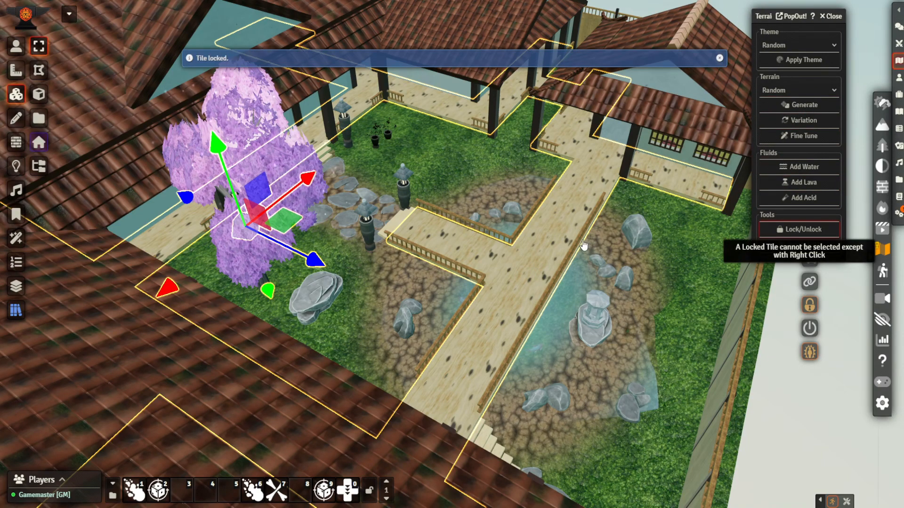
click(730, 231)
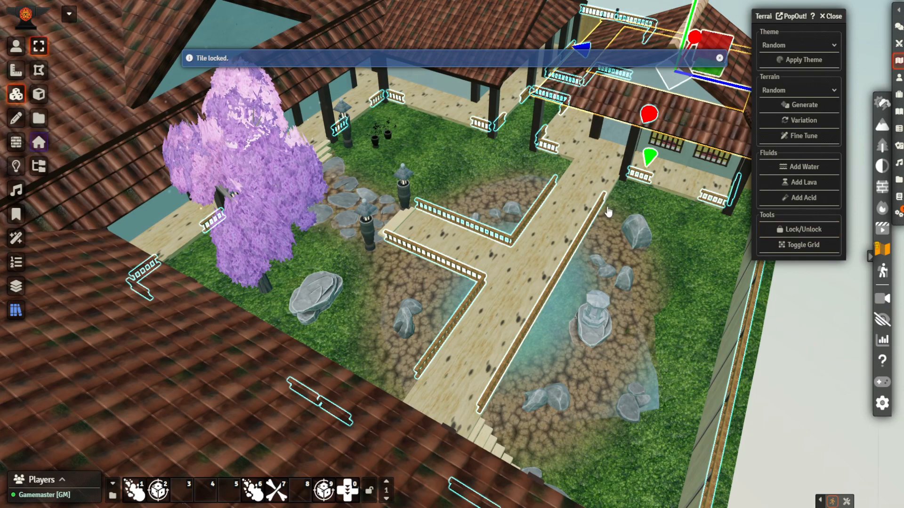
Lock the merged railings tile around the garden and the main building's merged roof tile.
click(578, 212)
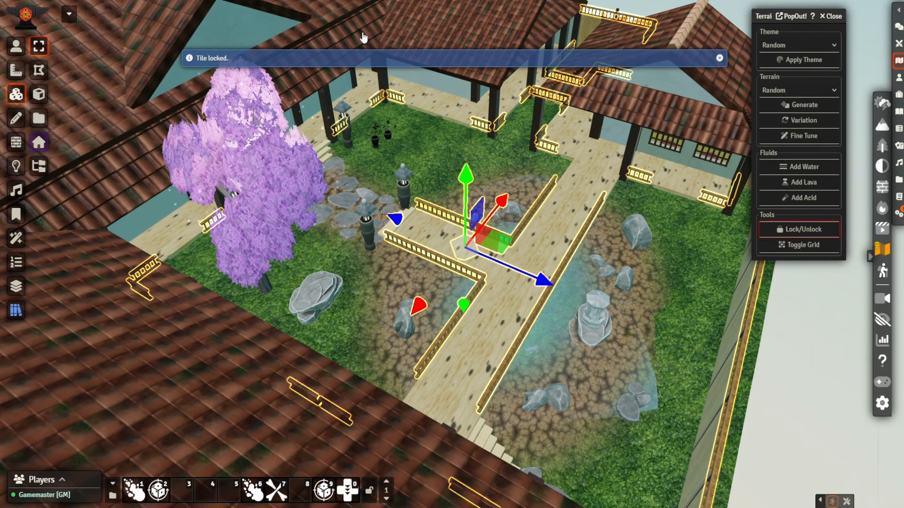
click(588, 108)
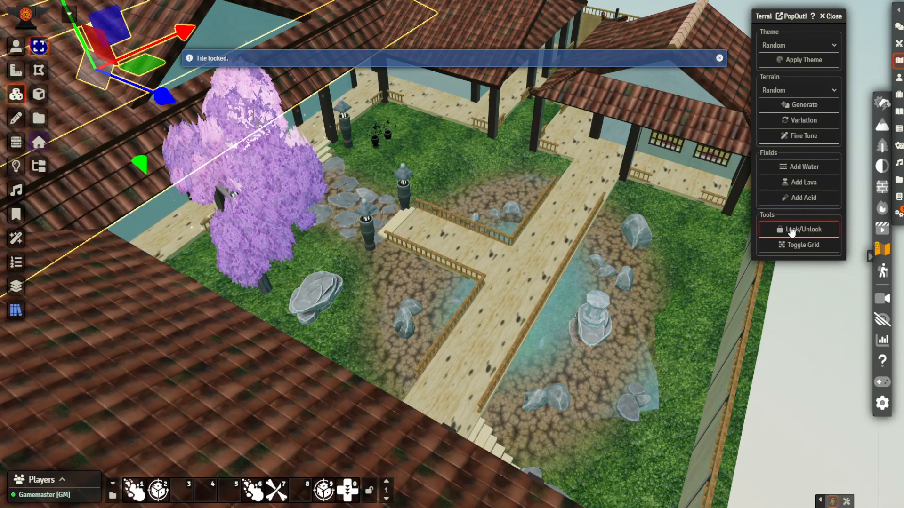
click(790, 232)
Lock the cherry blossom tree and the merged wooden pillars, and select the merged stairs tile beside the stepping stones.
middle_drag(523, 229, 316, 155)
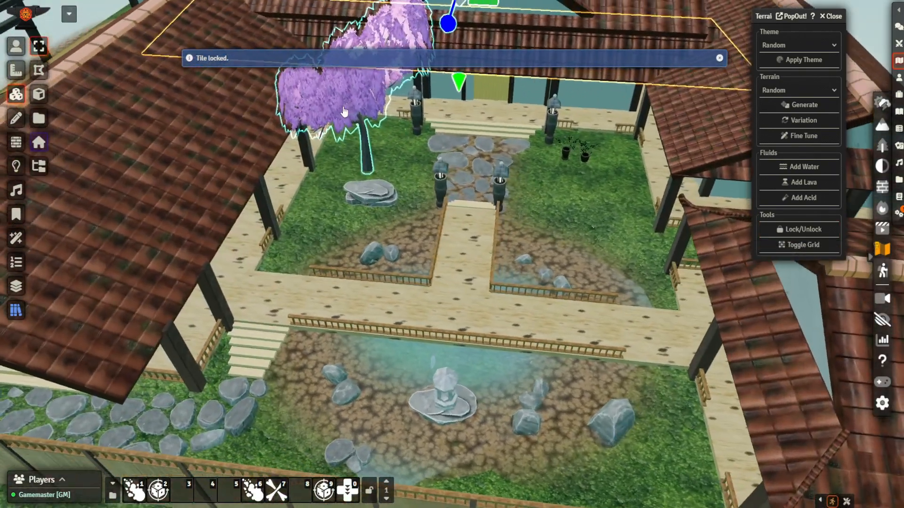
click(340, 121)
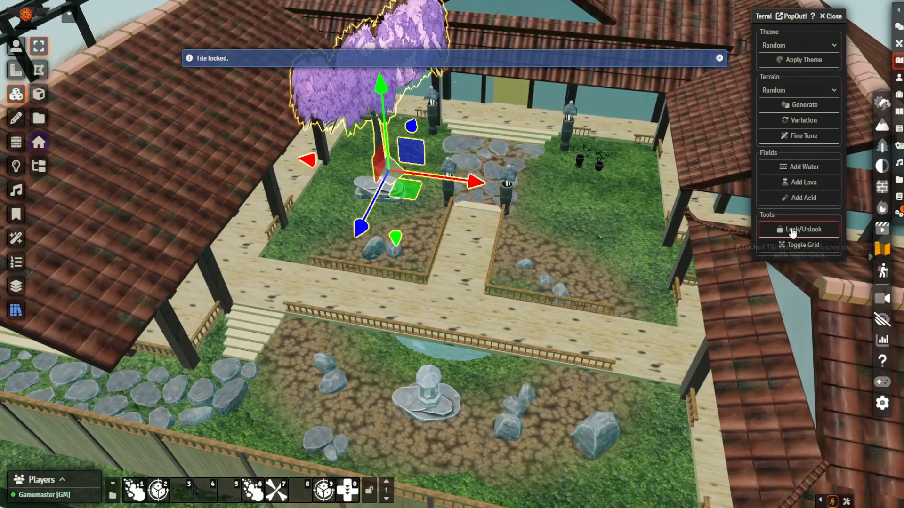
click(795, 229)
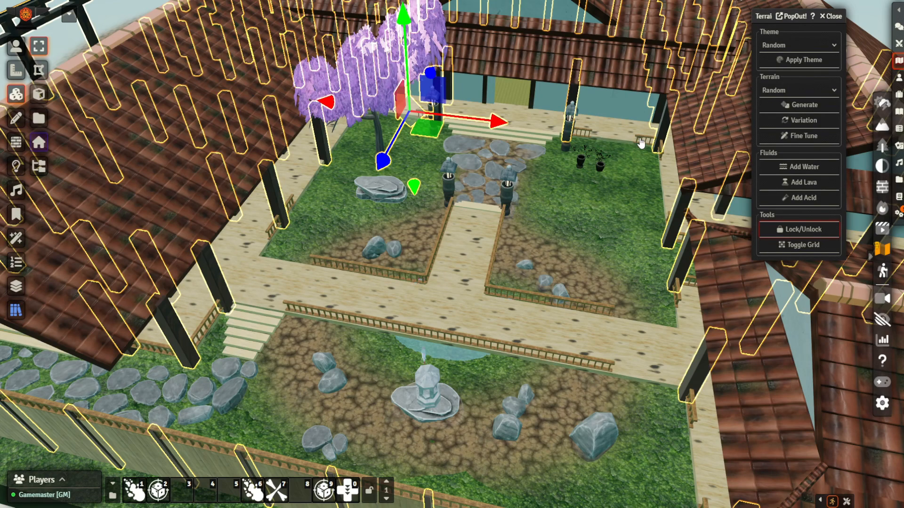
click(245, 336)
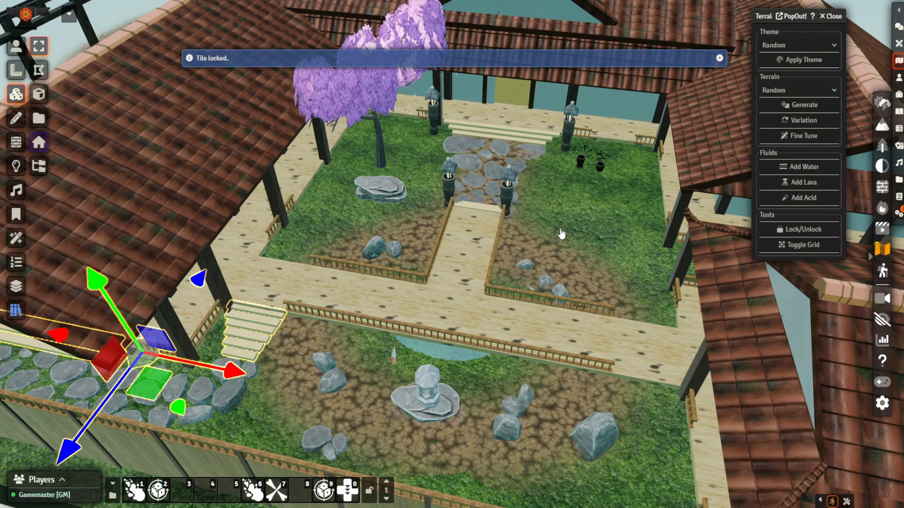
Close the terrain tools and clear the tile selection by switching to the token layer and back to the tile layer.
scroll(562, 234, down, 6)
right_drag(476, 226, 317, 199)
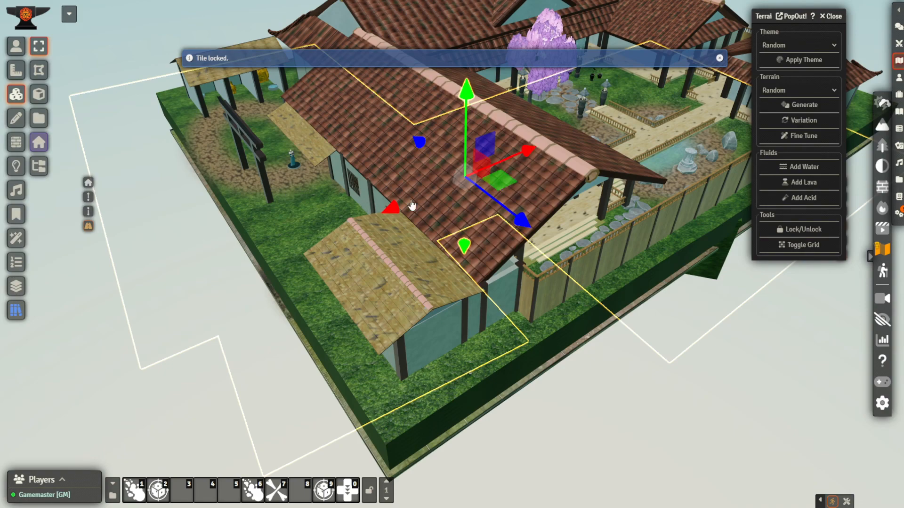
drag(372, 205, 435, 202)
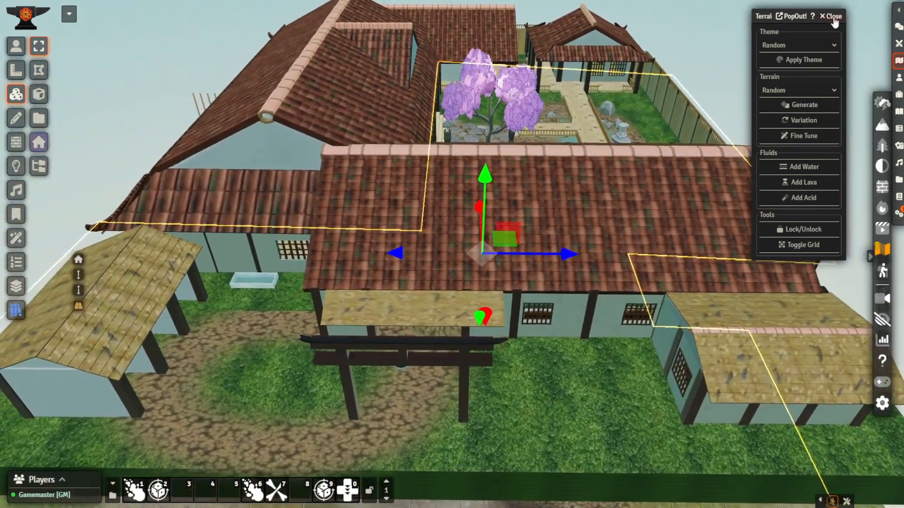
click(833, 18)
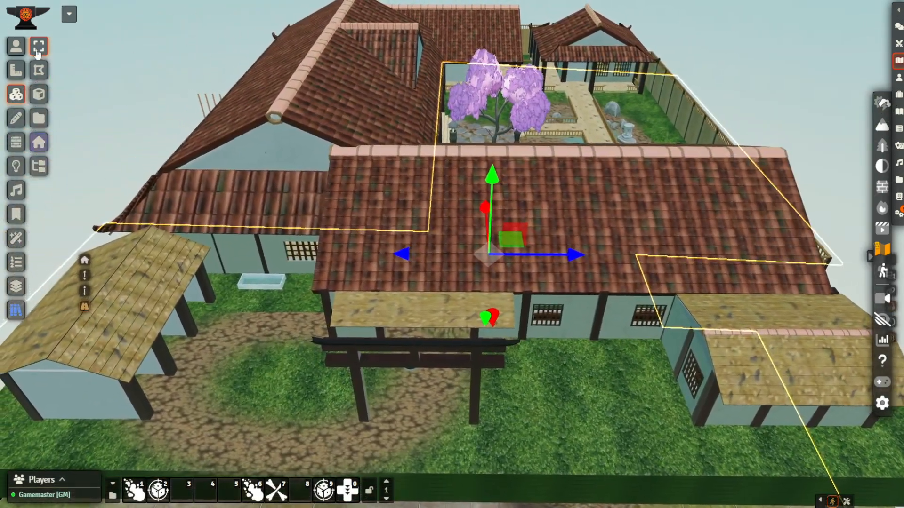
click(16, 47)
click(16, 94)
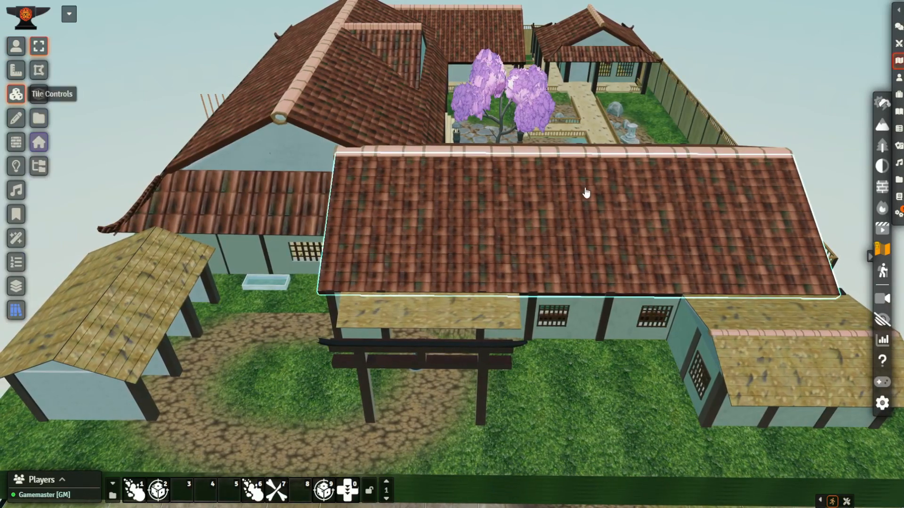
Inspect the courtyard garden, bring up the quick controls of its ground tile, and deselect it.
drag(600, 177, 526, 157)
right_drag(526, 157, 162, 268)
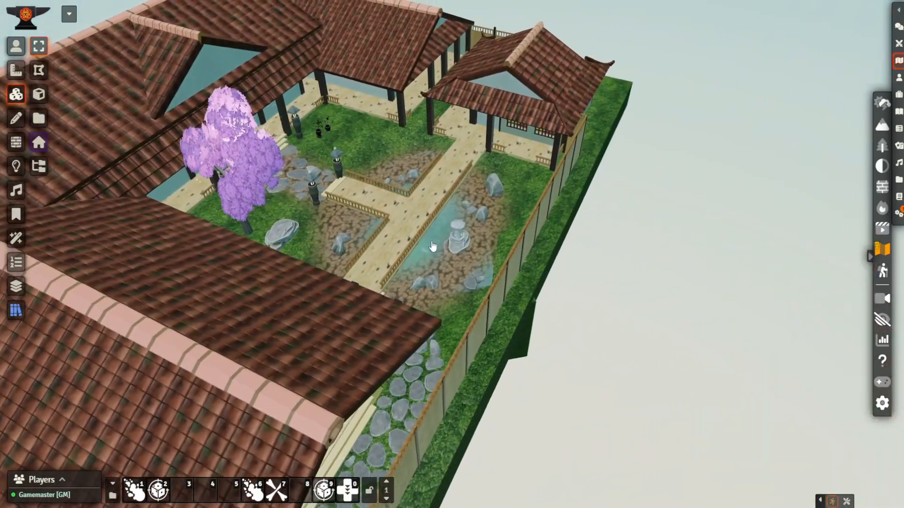
middle_drag(318, 201, 254, 198)
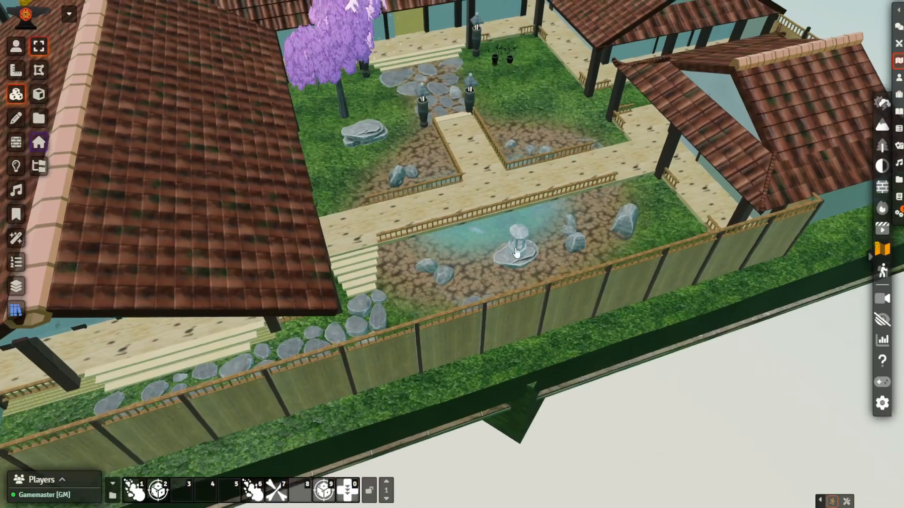
right_click(480, 217)
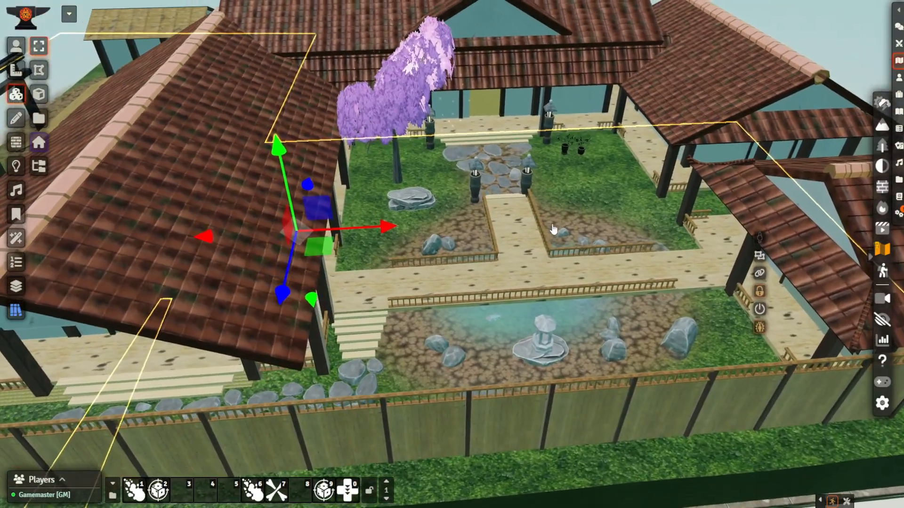
key(Escape)
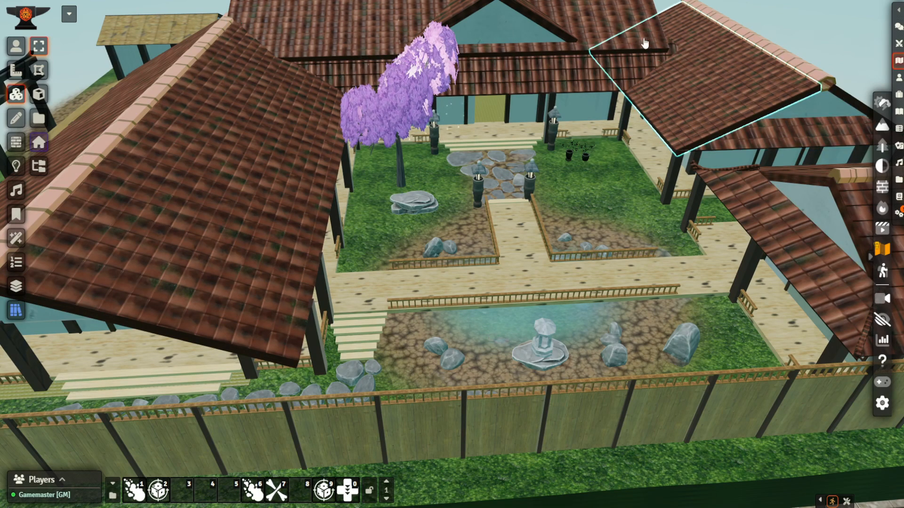
Examine the courtyard and surrounding buildings from several angles, and select the garden's ground tile again.
drag(619, 235, 532, 240)
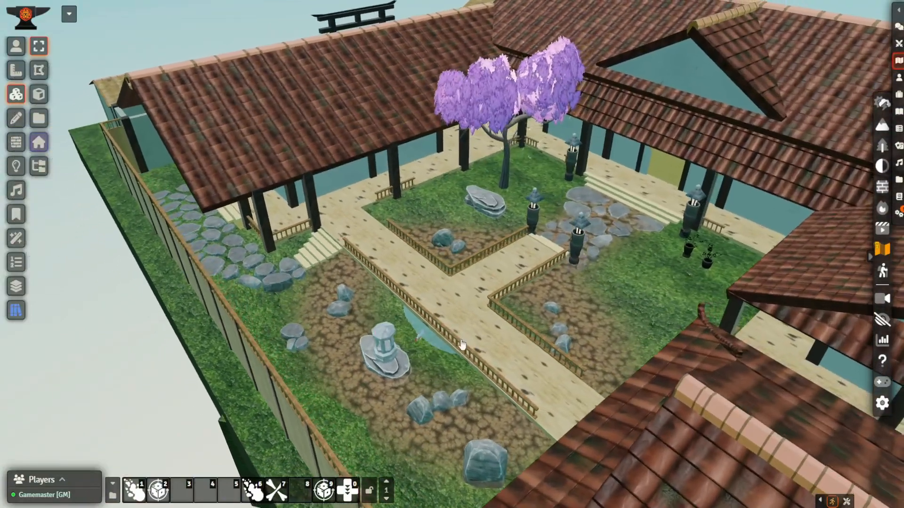
right_drag(461, 344, 526, 195)
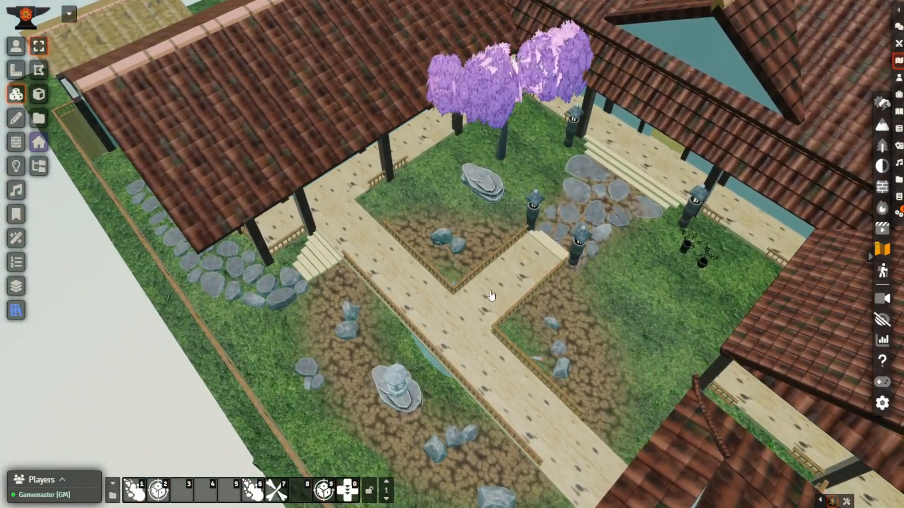
scroll(489, 297, up, 3)
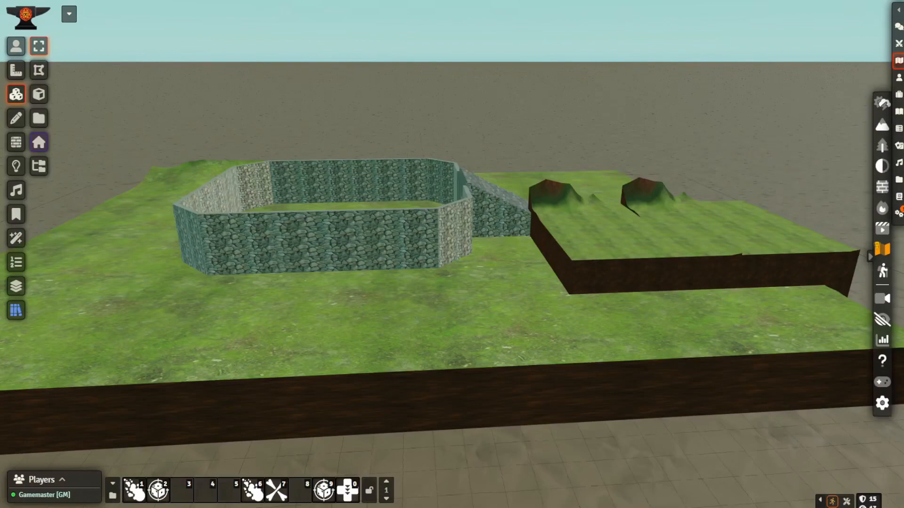
right_drag(571, 195, 480, 185)
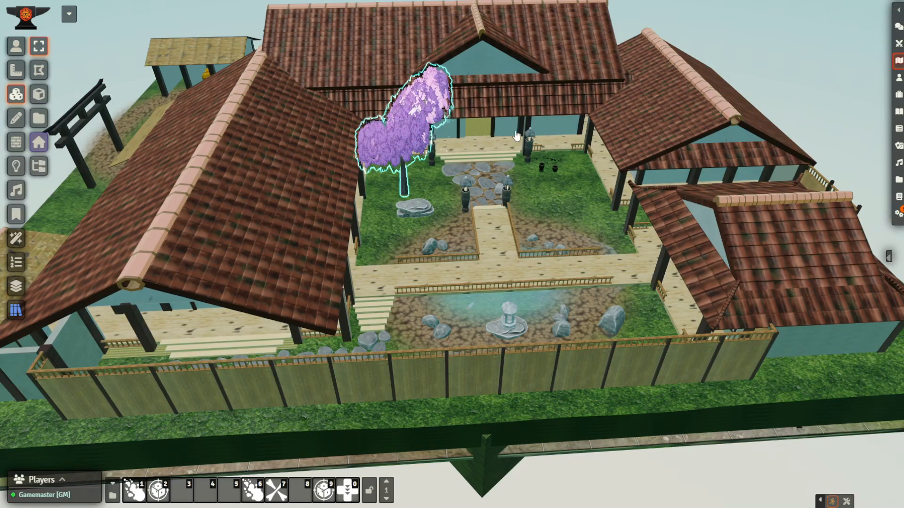
right_drag(657, 156, 571, 188)
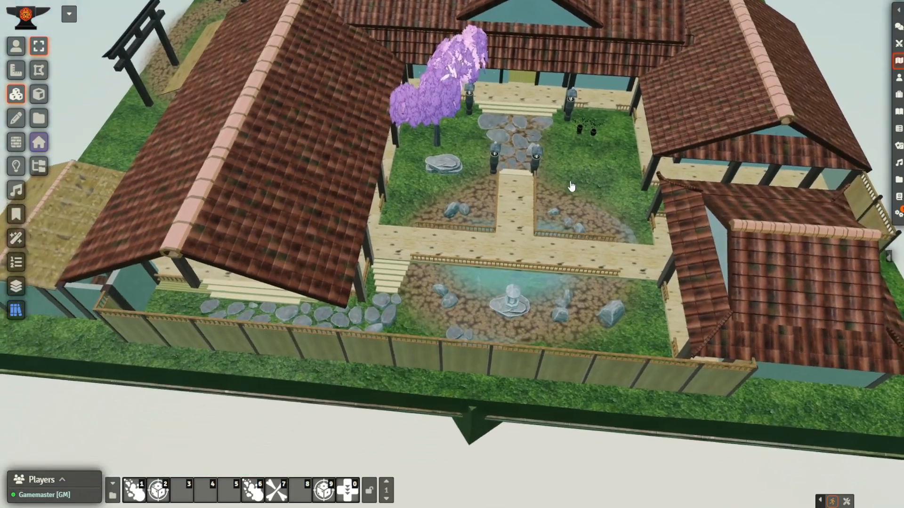
scroll(571, 188, up, 3)
click(587, 144)
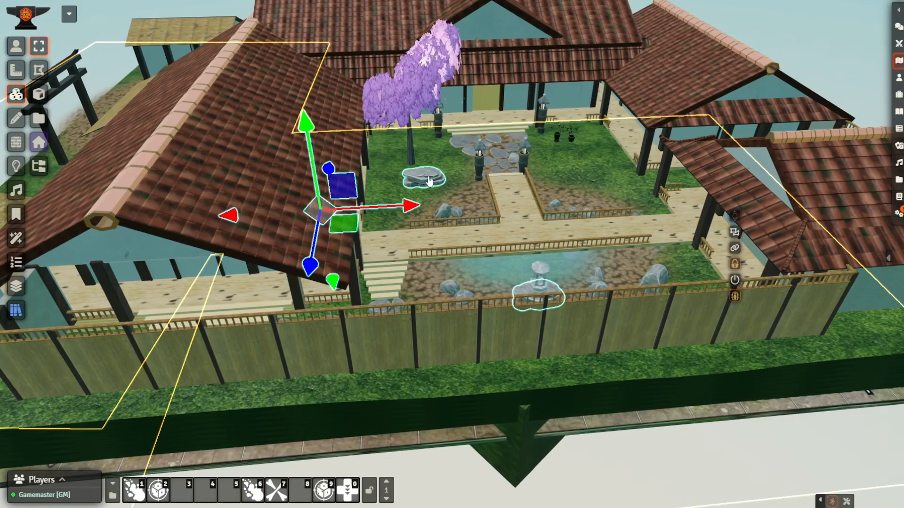